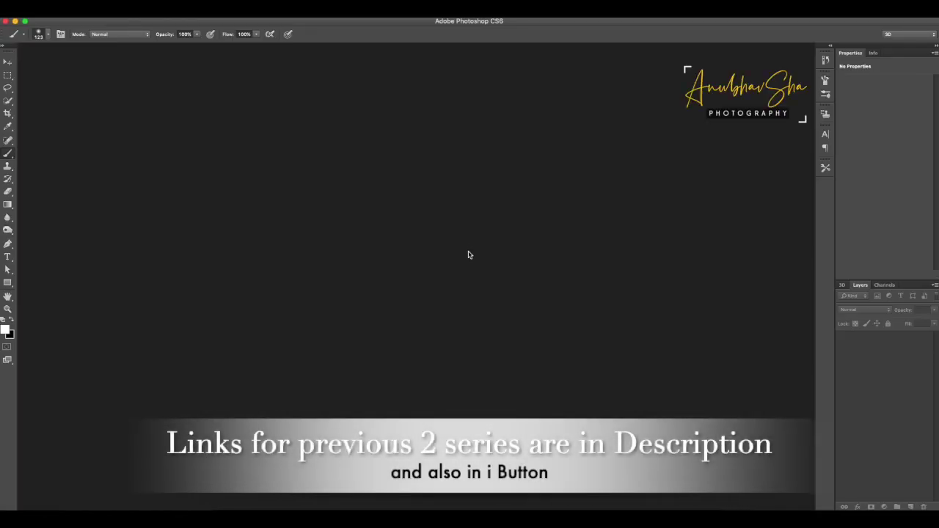
# - Open Model 5677.jpeg through Camera Raw as a new Photoshop document
pyautogui.press('super+o')
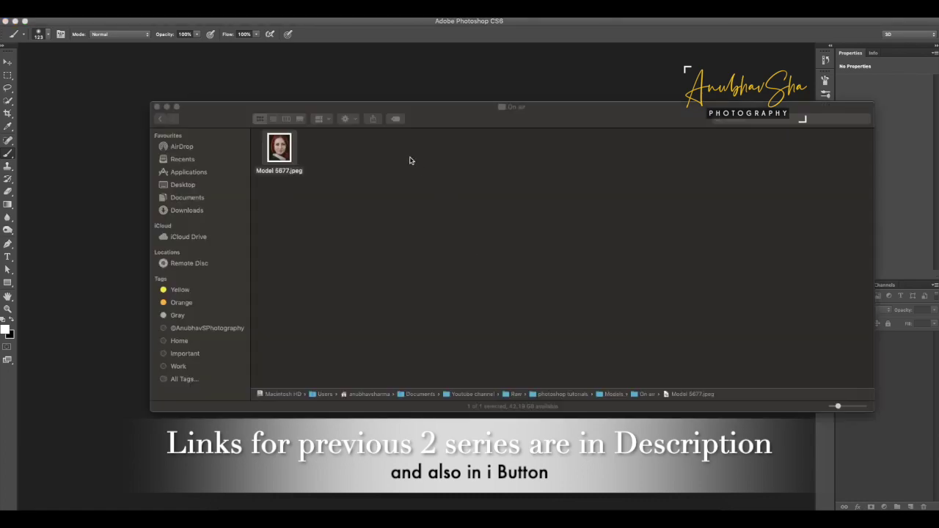
pyautogui.moveTo(289, 153); pyautogui.dragTo(335, 49)
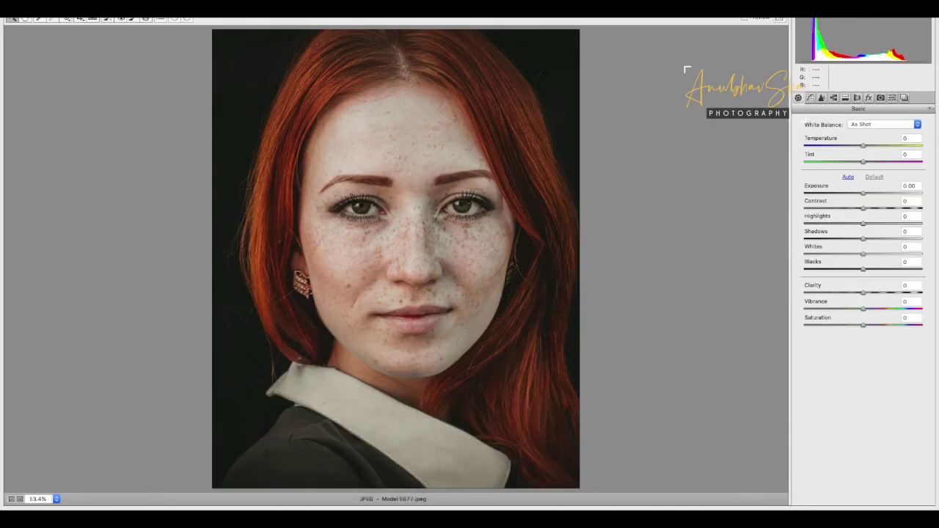
pyautogui.press('Return')
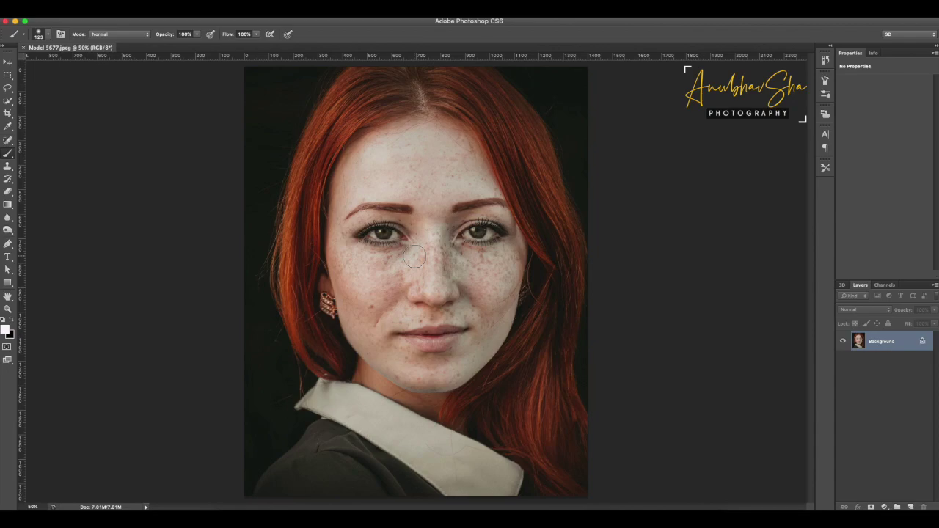
# - Unlock the Background as Layer 0 and duplicate it
pyautogui.doubleClick(897, 342)
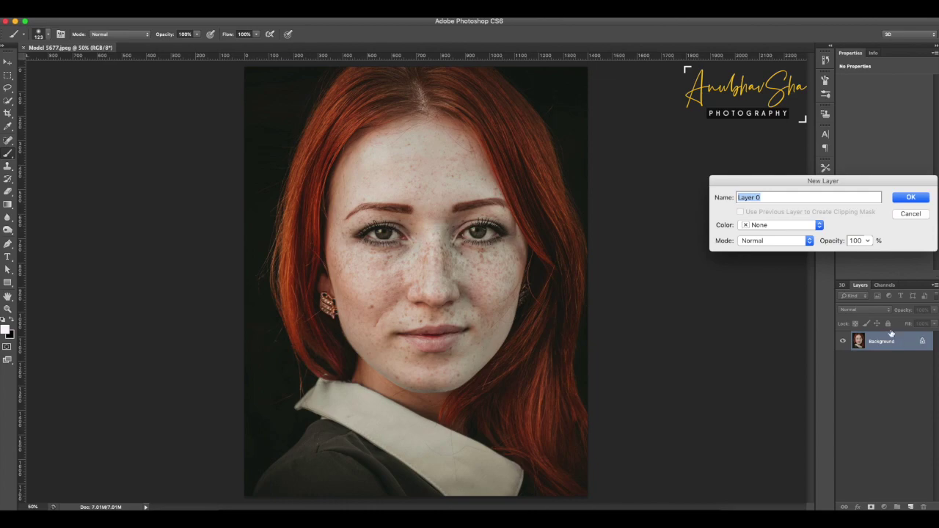
pyautogui.click(901, 198)
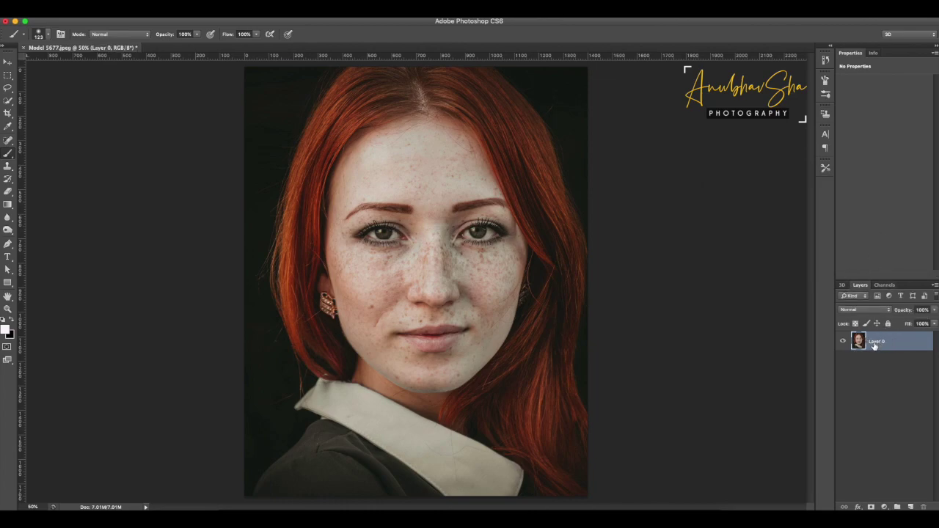
pyautogui.hotkey('ctrl', 'j')
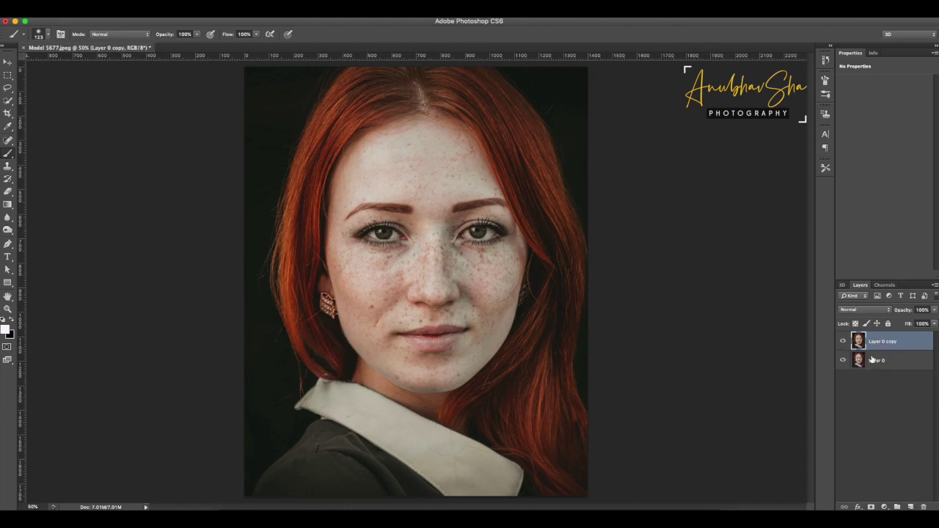
# - Name the layers Backup and main, hide Backup, and duplicate main as main copy
pyautogui.doubleClick(875, 361)
pyautogui.write('Backup')
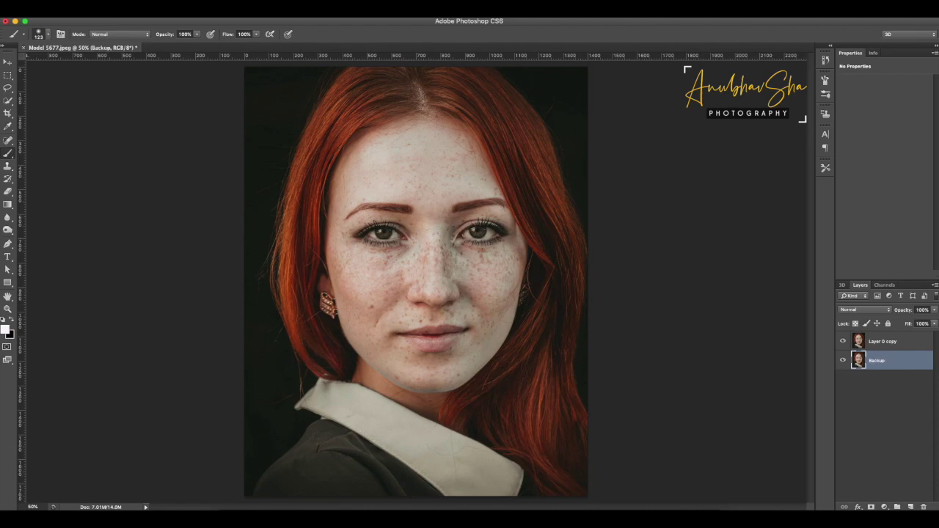
pyautogui.click(842, 360)
pyautogui.hotkey('alt', ']')
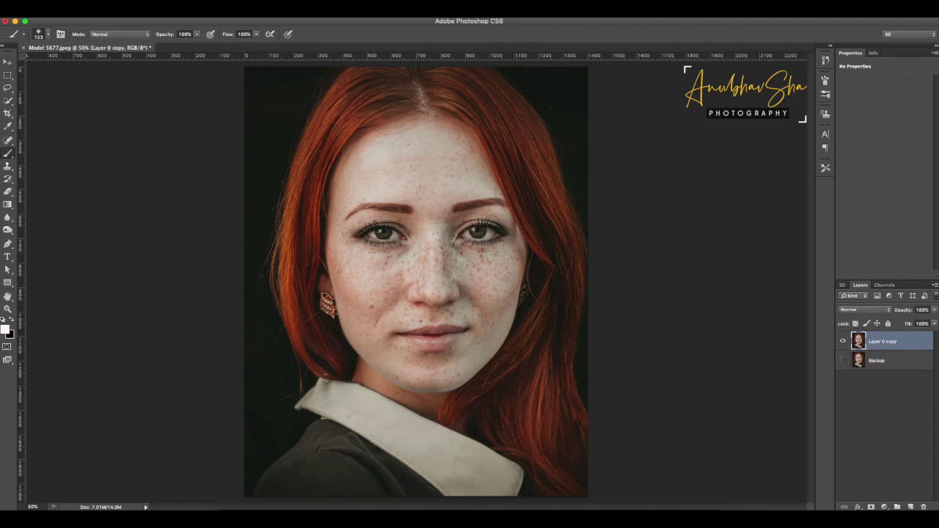
pyautogui.click(878, 341)
pyautogui.write('Paint')
pyautogui.write('main')
pyautogui.press('Return')
pyautogui.moveTo(877, 341)
pyautogui.mouseDown()
pyautogui.moveTo(880, 502)
pyautogui.moveTo(910, 506)
pyautogui.mouseUp()
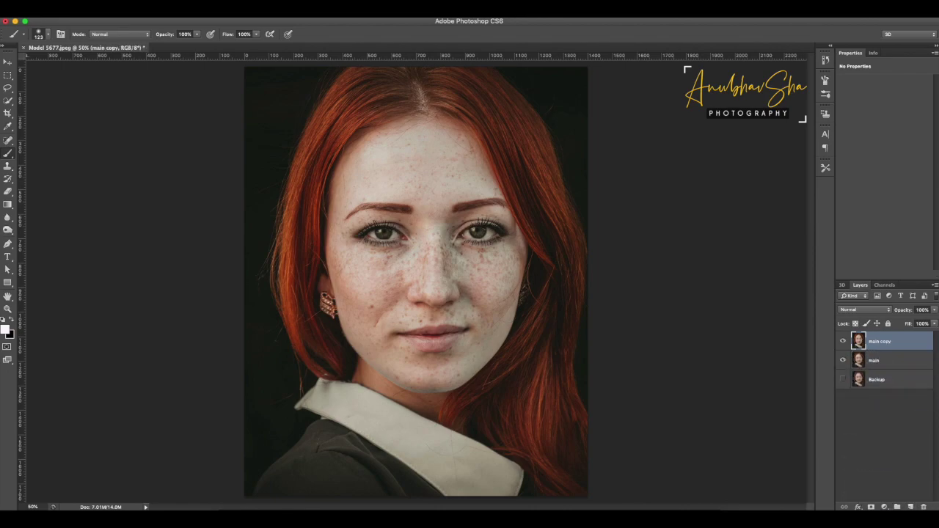
pyautogui.doubleClick(906, 341)
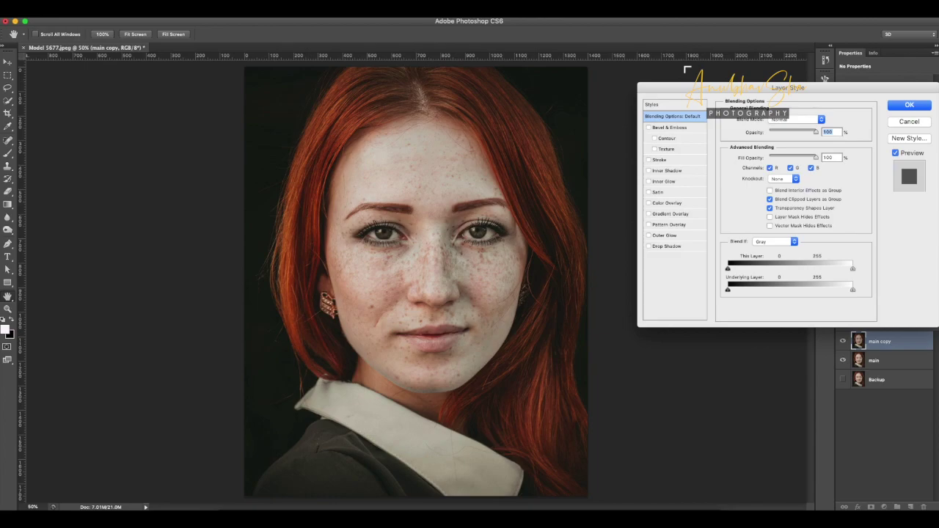
# - Rename the main copy layer to 'low frequecy color'
pyautogui.press('Escape')
pyautogui.write('low frequency color')
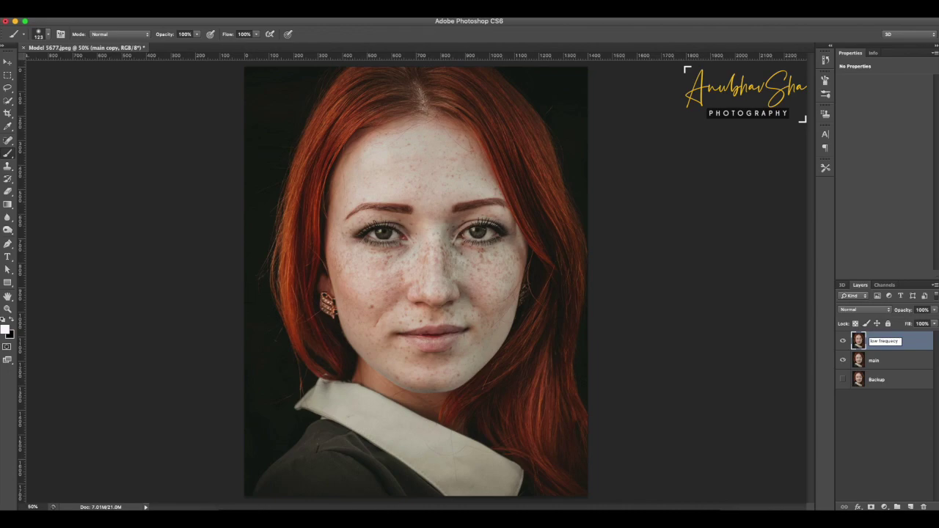
pyautogui.press('Return')
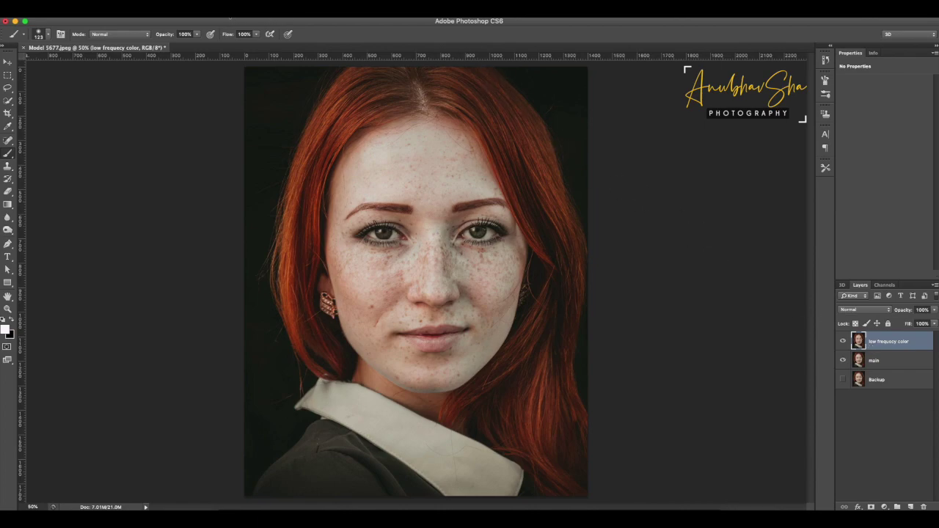
pyautogui.click(228, 18)
pyautogui.moveTo(233, 133)
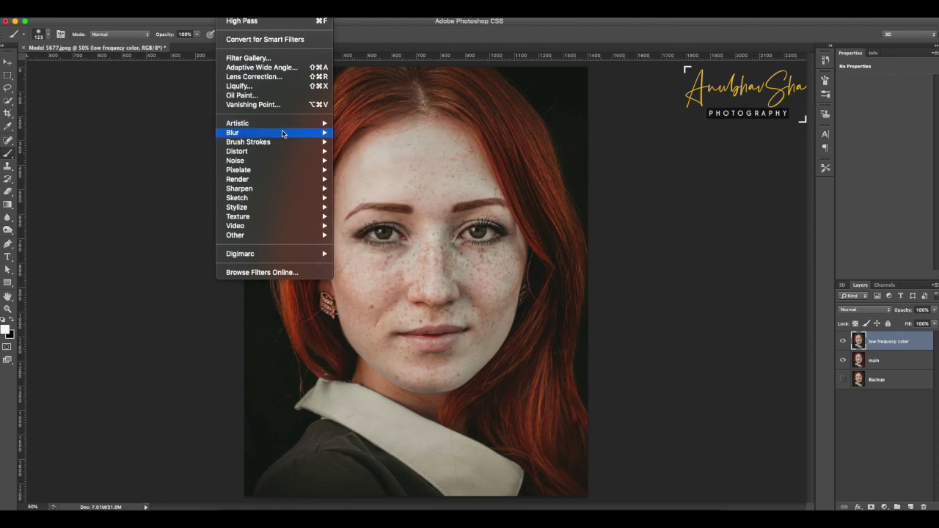
# - Apply a Gaussian Blur of about 6.4 pixels radius to the low frequecy color layer
pyautogui.click(368, 207)
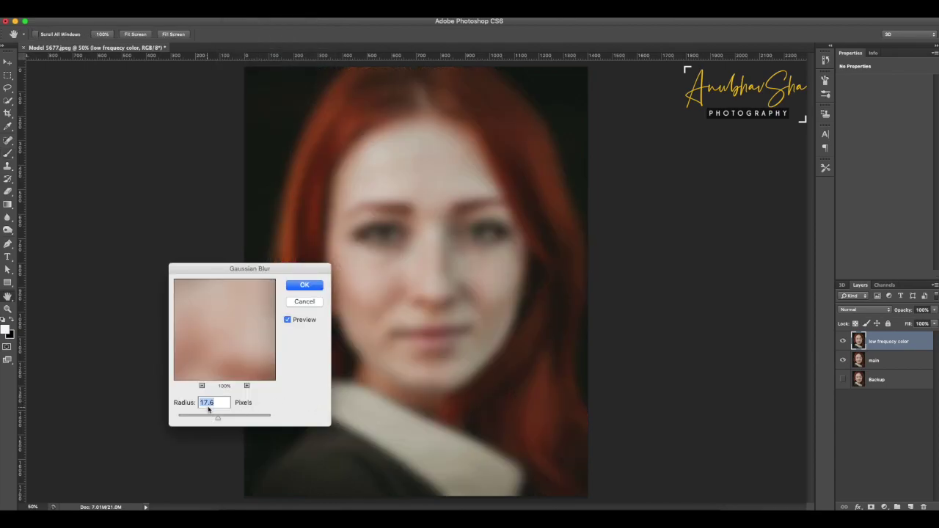
pyautogui.write('5')
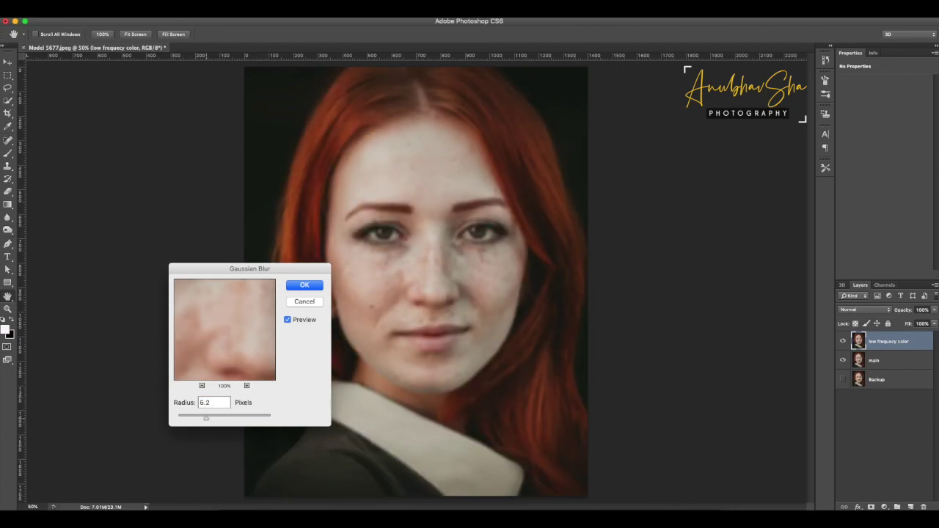
pyautogui.press('Up')
pyautogui.press('Up')
pyautogui.press('Return')
pyautogui.press('b')
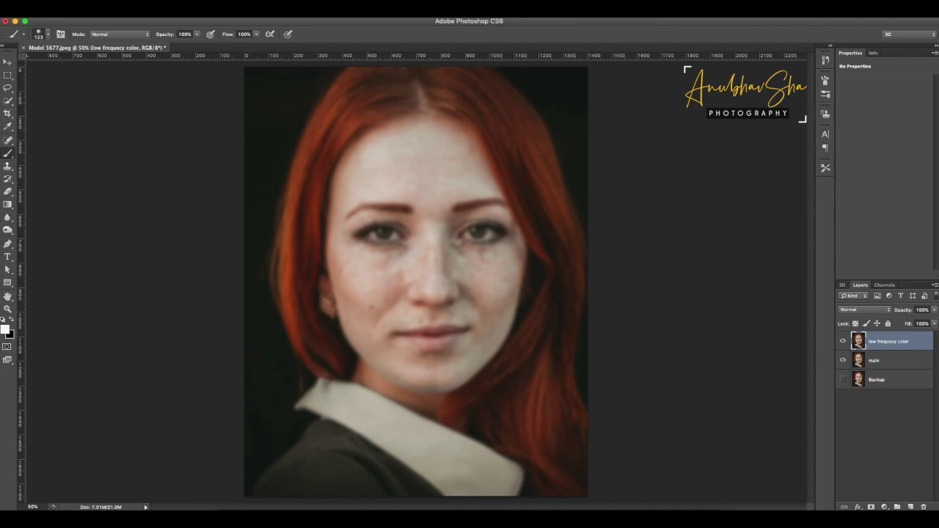
pyautogui.hotkey('alt', '[')
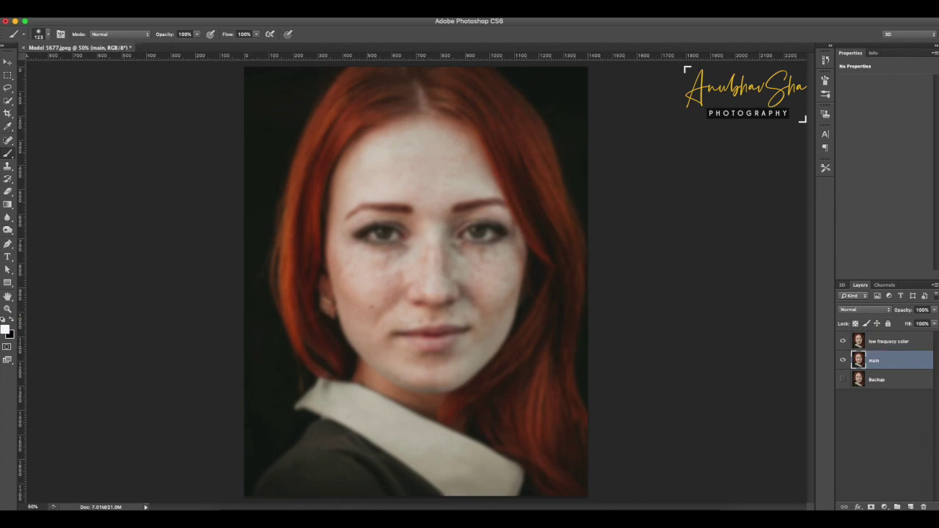
# - Duplicate main as a new layer named 'high frequency color'
pyautogui.hotkey('ctrl', 'j')
pyautogui.doubleClick(880, 361)
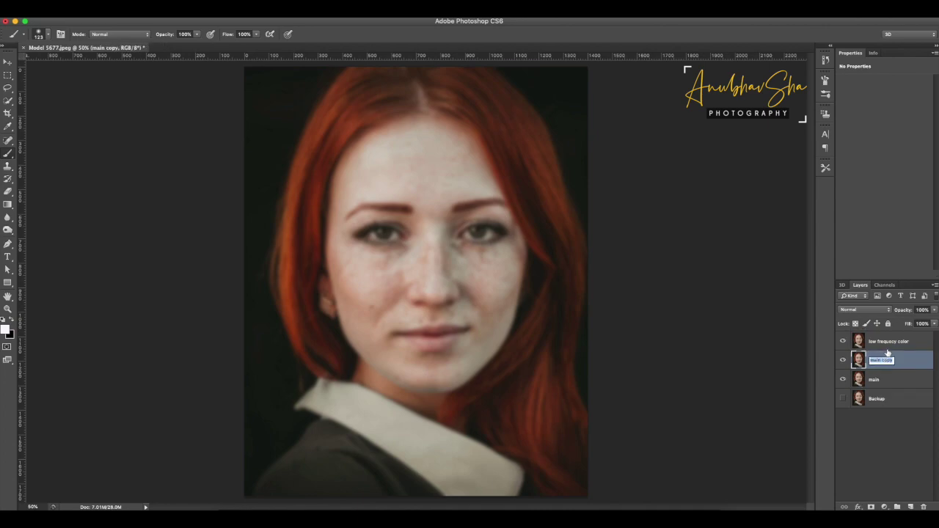
pyautogui.write('h fre')
pyautogui.write('quency')
pyautogui.write(' color')
pyautogui.press('Return')
# - Correct the blurred layer's name to 'low frequency color' and move high frequency color above it
pyautogui.doubleClick(888, 341)
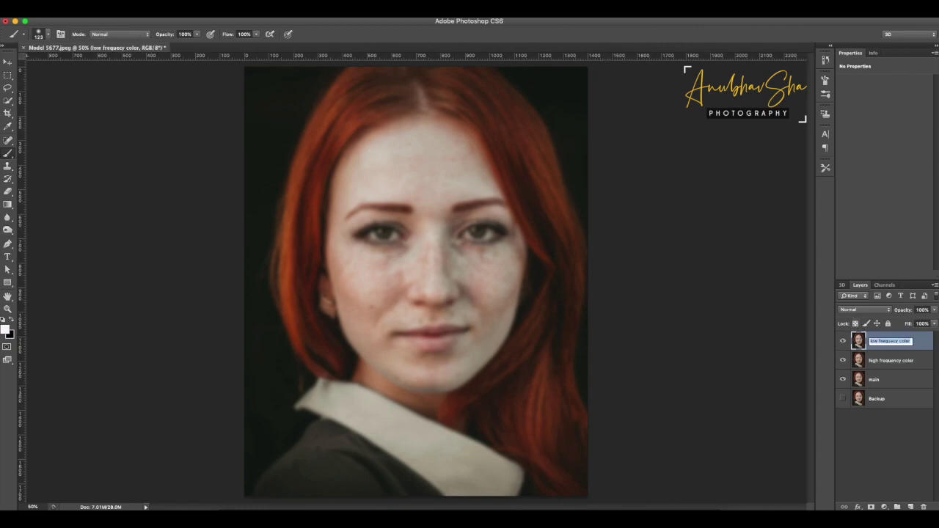
pyautogui.press('Right')
pyautogui.press('Left')
pyautogui.press('Left')
pyautogui.press('Left')
pyautogui.press('BackSpace')
pyautogui.press('BackSpace')
pyautogui.write('ncy')
pyautogui.press('Return')
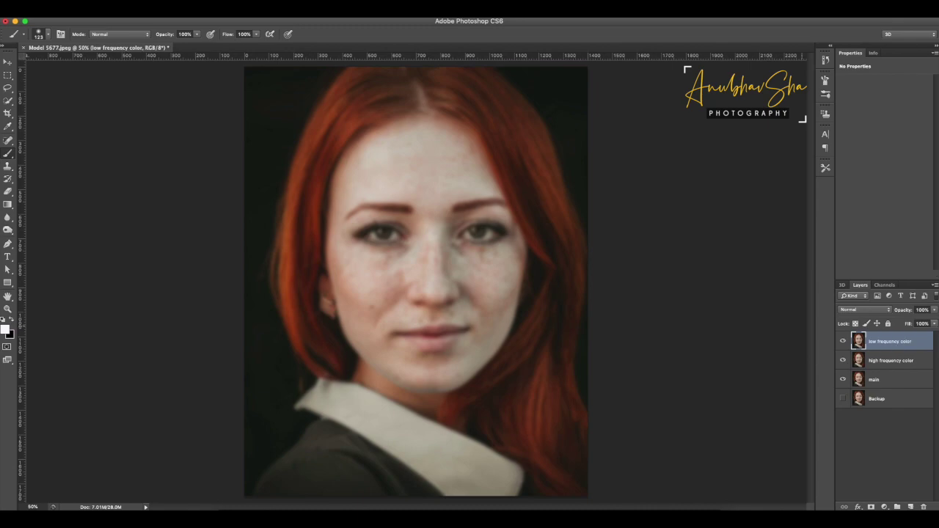
pyautogui.moveTo(889, 360); pyautogui.dragTo(889, 339)
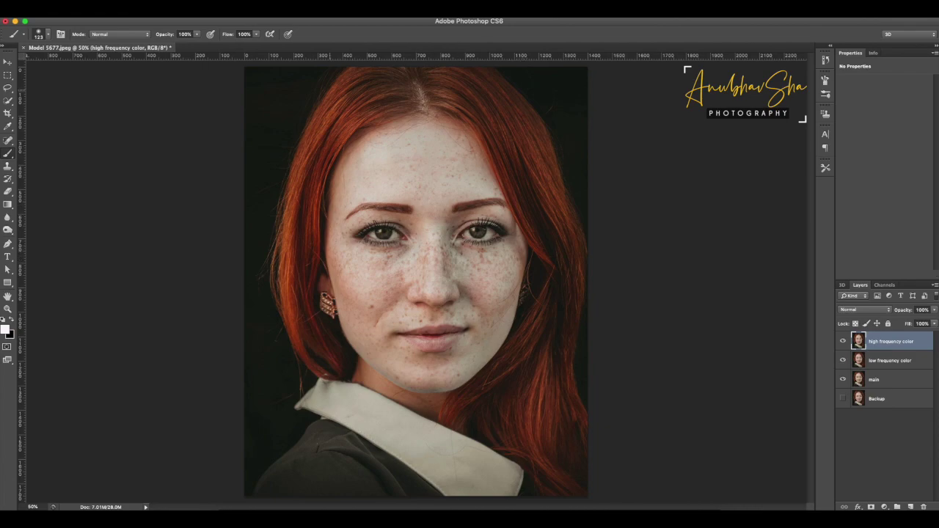
# - Apply Image from low frequency color using Subtract, scale 2, offset 128 onto high frequency color
pyautogui.click(121, 7)
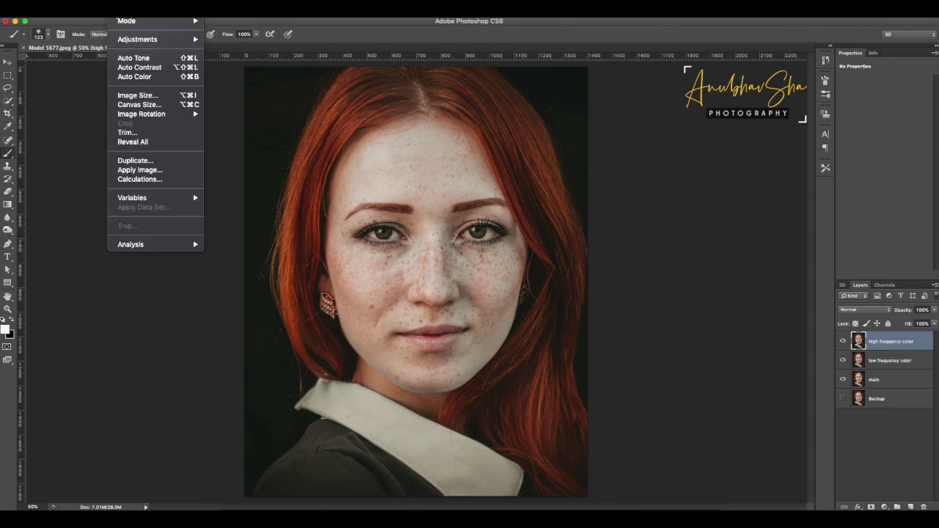
pyautogui.click(166, 170)
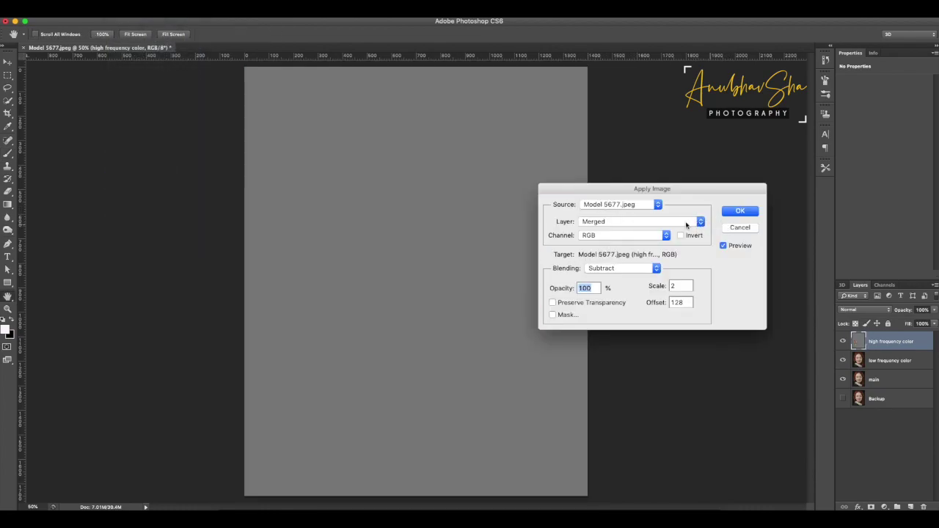
pyautogui.click(608, 226)
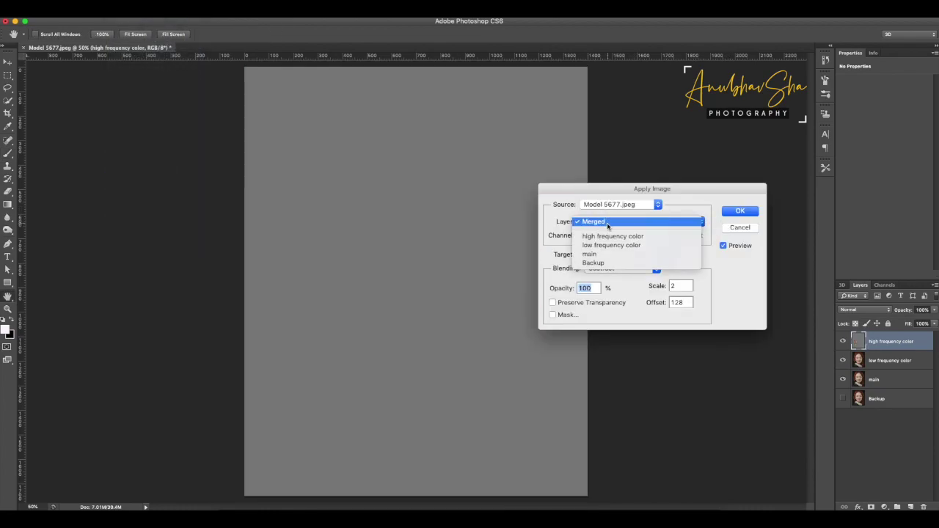
pyautogui.click(609, 245)
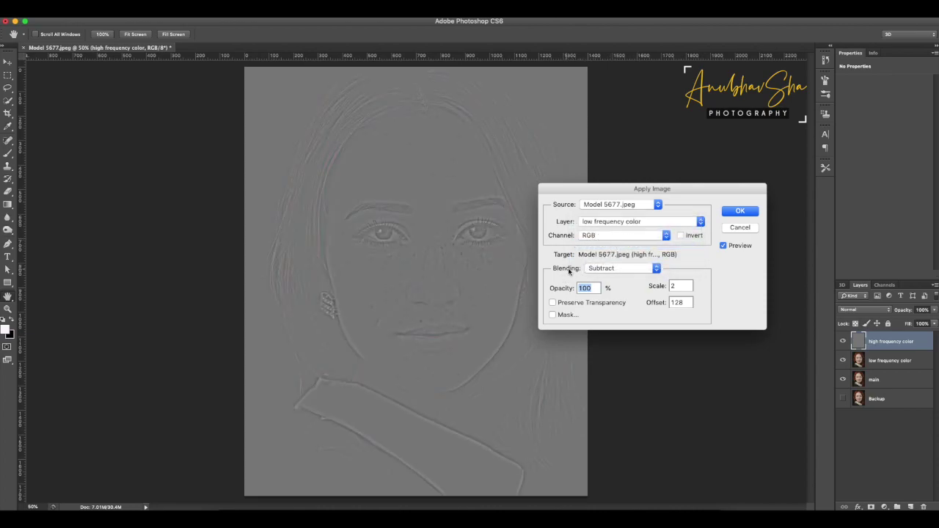
pyautogui.click(605, 269)
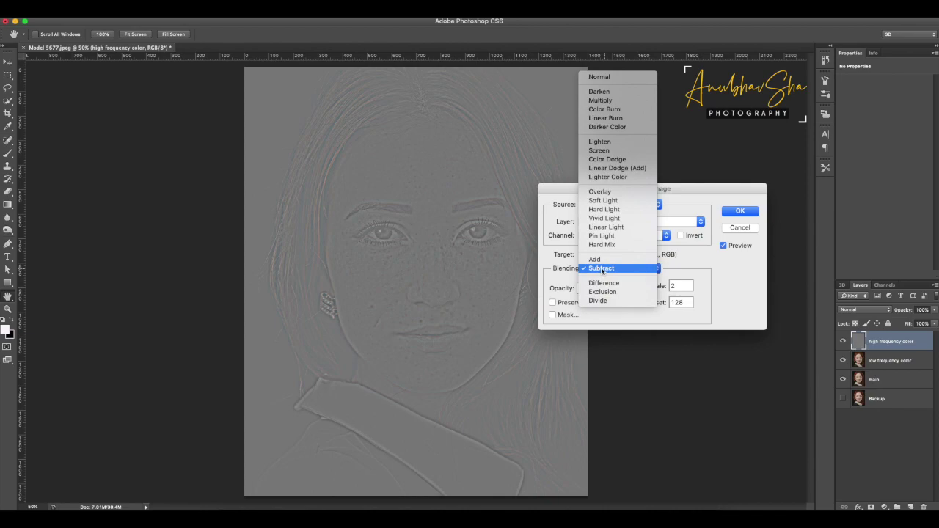
pyautogui.click(694, 265)
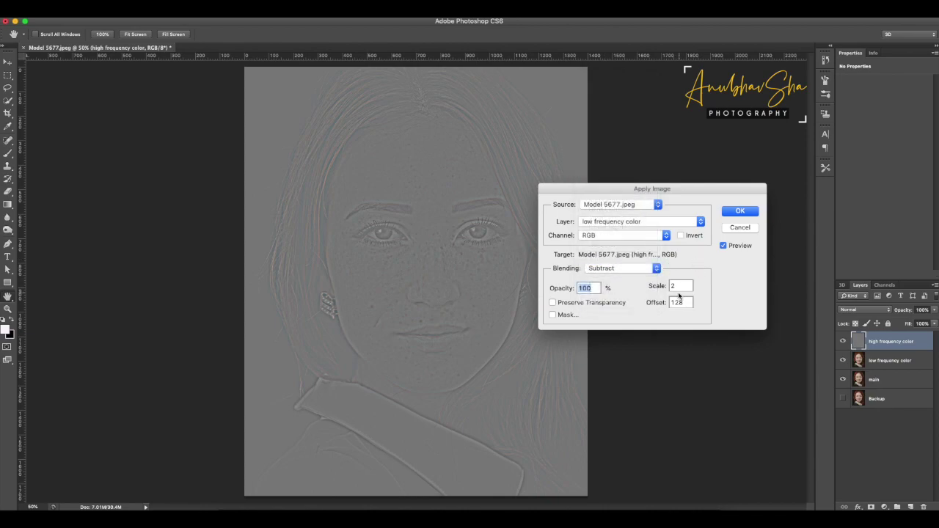
pyautogui.doubleClick(680, 286)
pyautogui.doubleClick(685, 302)
pyautogui.click(862, 310)
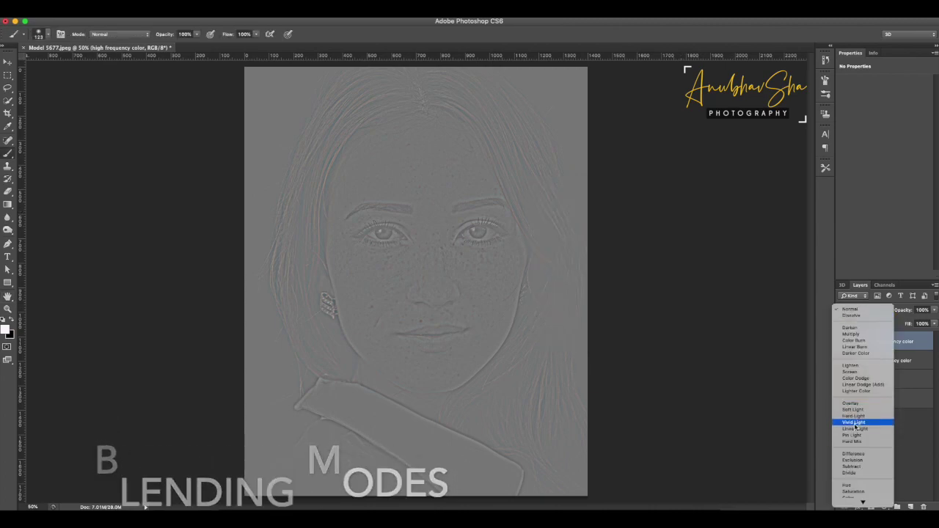
# - Set high frequency color to Vivid Light and convert low frequency color to a Smart Object
pyautogui.click(855, 422)
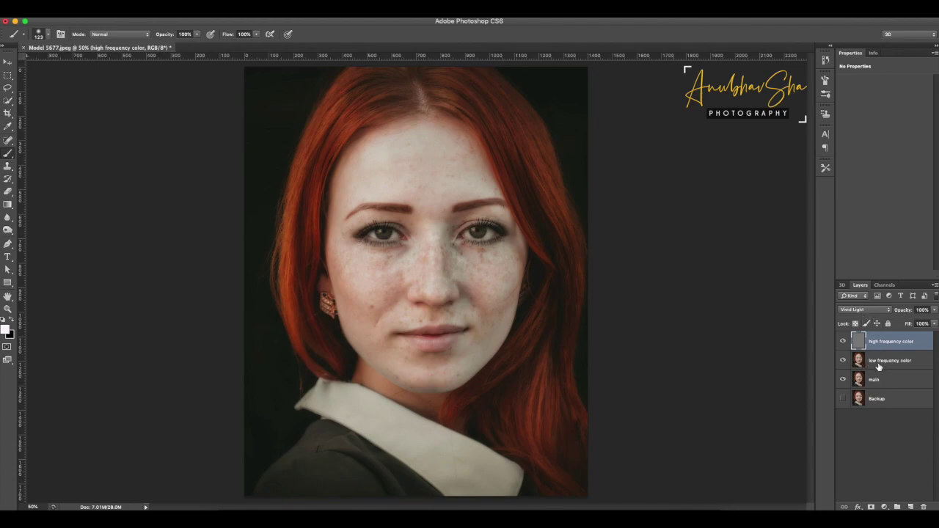
pyautogui.click(881, 361)
pyautogui.rightClick(883, 361)
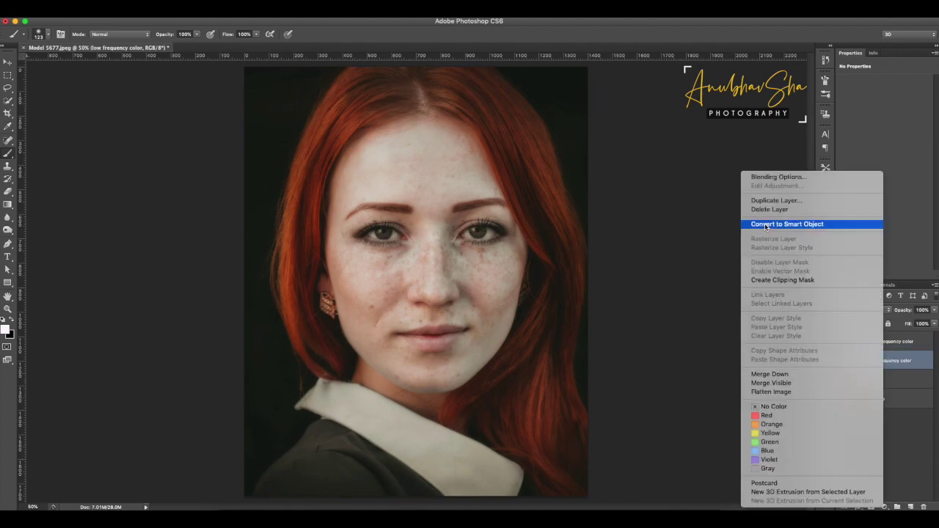
pyautogui.click(766, 225)
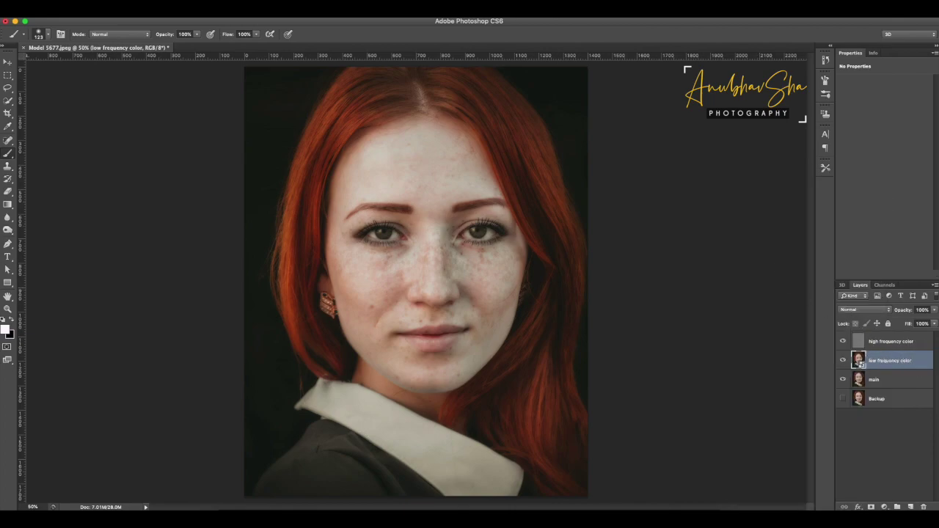
pyautogui.click(229, 7)
pyautogui.moveTo(232, 132)
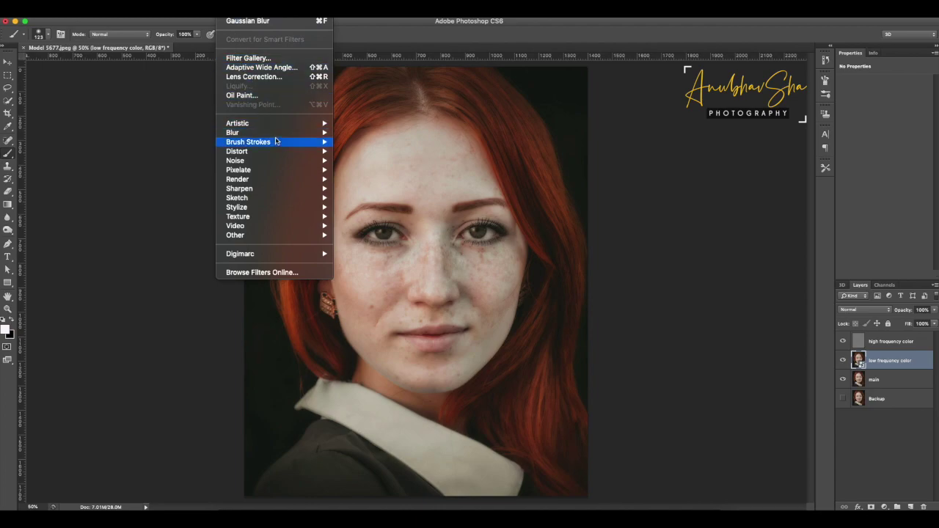
# - Add a Gaussian Blur smart filter of roughly 10 pixels radius to low frequency color
pyautogui.click(369, 207)
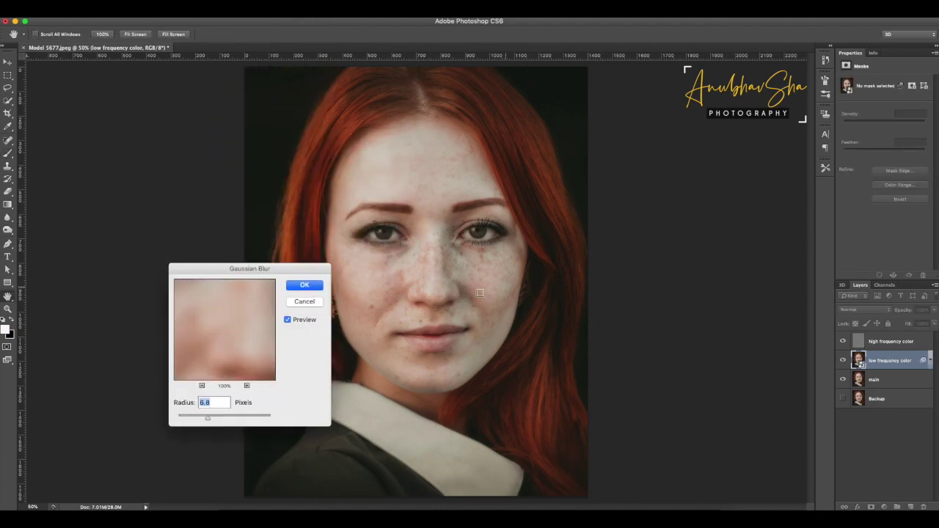
pyautogui.click(208, 419)
pyautogui.moveTo(208, 420); pyautogui.dragTo(214, 419)
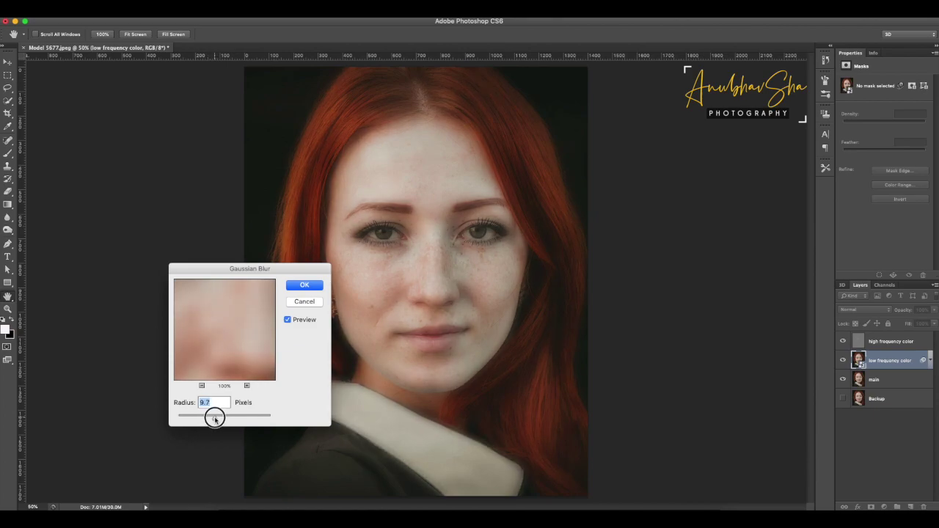
pyautogui.moveTo(214, 419)
pyautogui.mouseDown()
pyautogui.moveTo(227, 418)
pyautogui.moveTo(187, 419)
pyautogui.moveTo(214, 415)
pyautogui.mouseUp()
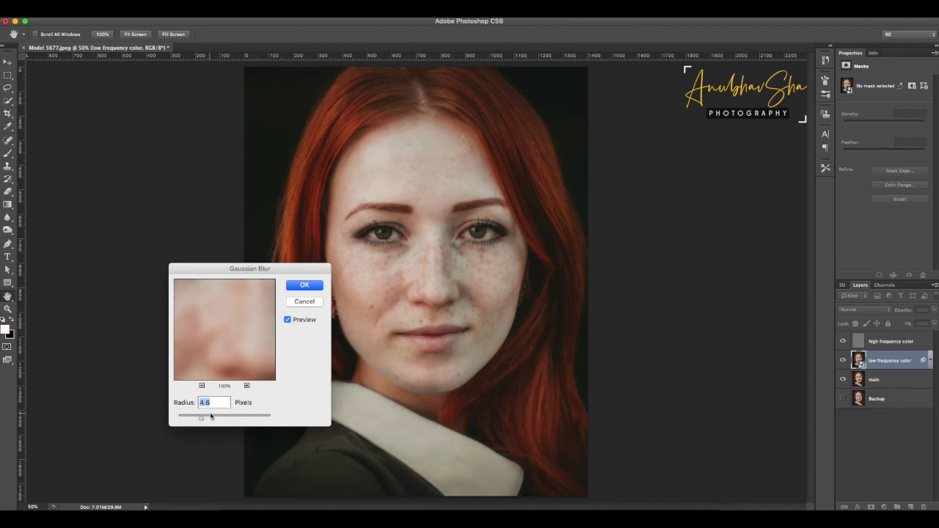
pyautogui.moveTo(214, 415); pyautogui.dragTo(215, 420)
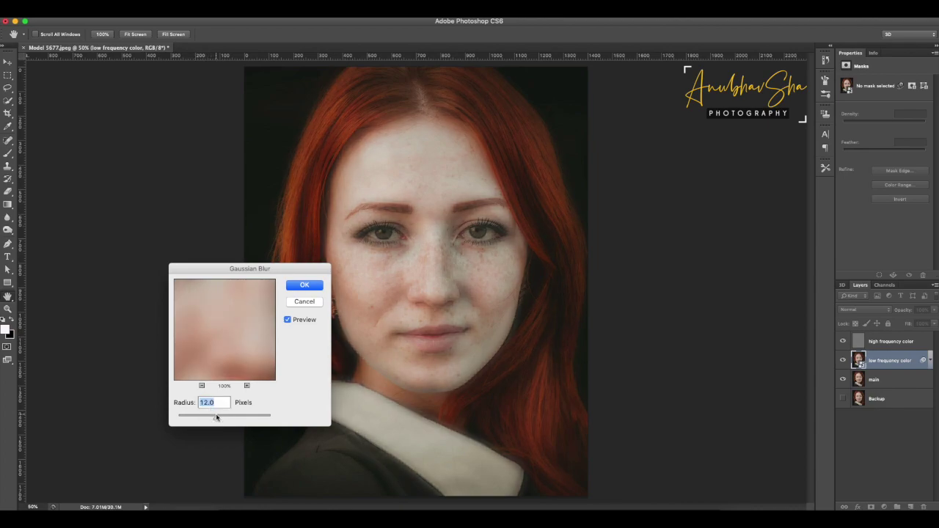
pyautogui.click(304, 285)
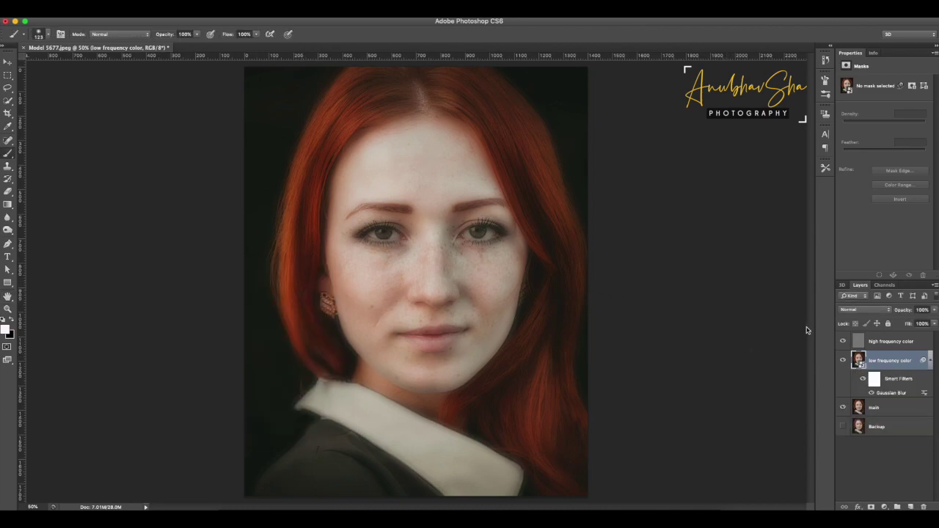
# - Invert the smart filter mask to black and set a soft brush of about 139 pixels
pyautogui.click(873, 379)
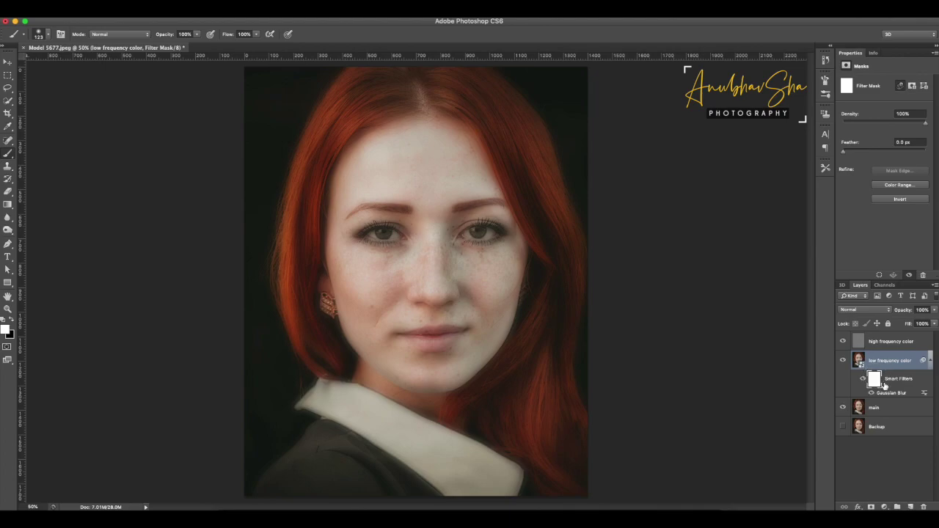
pyautogui.hotkey('ctrl', 'i')
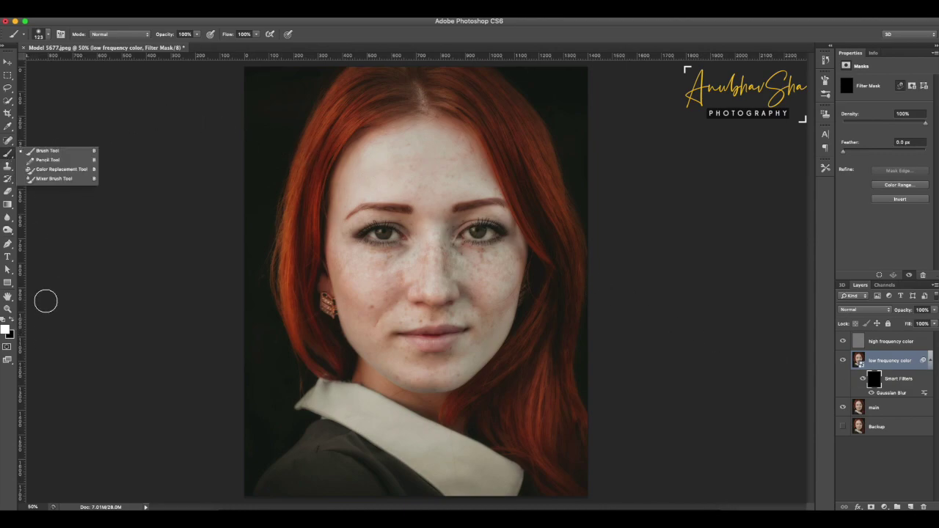
pyautogui.click(44, 34)
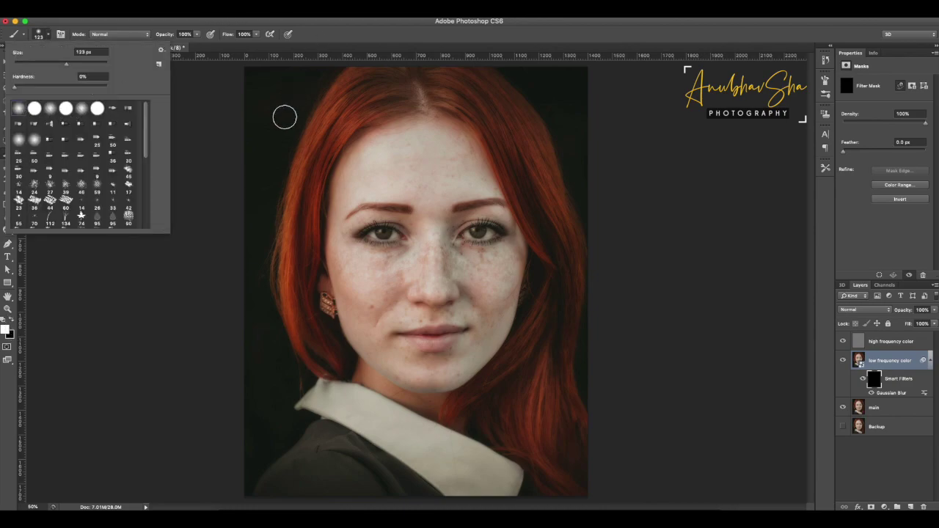
pyautogui.click(321, 33)
pyautogui.moveTo(299, 178); pyautogui.dragTo(312, 183)
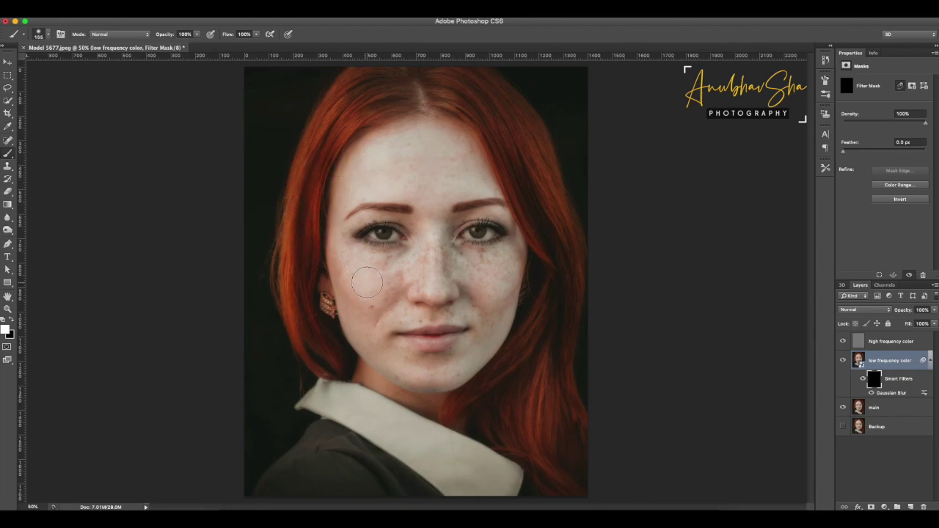
# - Paint white on the filter mask over the cheeks, nose and chin
pyautogui.moveTo(371, 279)
pyautogui.mouseDown()
pyautogui.moveTo(377, 268)
pyautogui.moveTo(363, 279)
pyautogui.moveTo(345, 257)
pyautogui.moveTo(372, 271)
pyautogui.moveTo(404, 260)
pyautogui.moveTo(374, 305)
pyautogui.moveTo(343, 264)
pyautogui.moveTo(367, 274)
pyautogui.moveTo(486, 262)
pyautogui.moveTo(495, 288)
pyautogui.moveTo(477, 272)
pyautogui.mouseUp()
pyautogui.press('[')
pyautogui.press('[')
pyautogui.press('[')
pyautogui.moveTo(429, 262)
pyautogui.mouseDown()
pyautogui.moveTo(375, 268)
pyautogui.moveTo(481, 259)
pyautogui.moveTo(456, 254)
pyautogui.moveTo(484, 286)
pyautogui.moveTo(384, 319)
pyautogui.moveTo(434, 314)
pyautogui.moveTo(472, 335)
pyautogui.moveTo(384, 335)
pyautogui.moveTo(391, 273)
pyautogui.moveTo(446, 179)
pyautogui.moveTo(399, 171)
pyautogui.moveTo(352, 199)
pyautogui.moveTo(482, 184)
pyautogui.moveTo(364, 192)
pyautogui.moveTo(497, 299)
pyautogui.mouseUp()
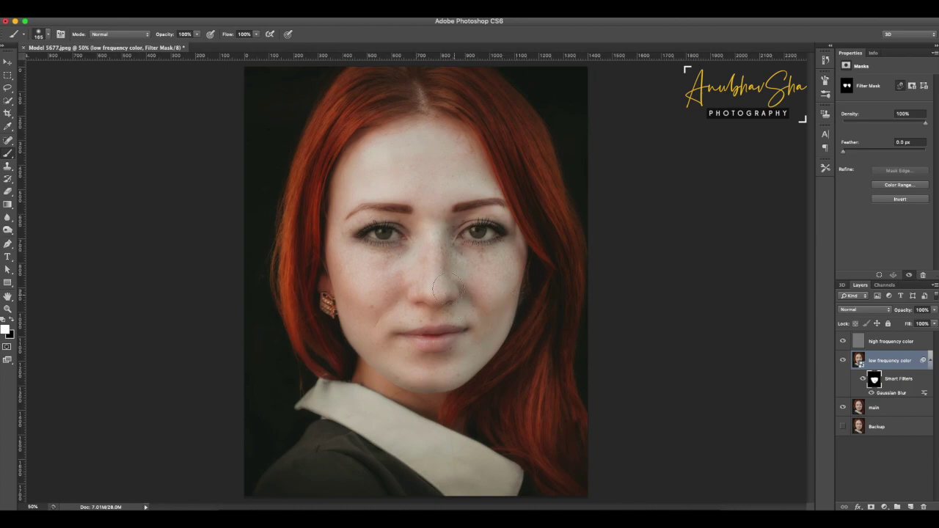
pyautogui.moveTo(356, 266)
pyautogui.mouseDown()
pyautogui.moveTo(359, 310)
pyautogui.moveTo(381, 355)
pyautogui.moveTo(465, 360)
pyautogui.moveTo(513, 251)
pyautogui.moveTo(436, 310)
pyautogui.moveTo(434, 213)
pyautogui.moveTo(405, 203)
pyautogui.moveTo(348, 231)
pyautogui.moveTo(493, 213)
pyautogui.moveTo(452, 217)
pyautogui.moveTo(430, 161)
pyautogui.moveTo(435, 140)
pyautogui.moveTo(393, 155)
pyautogui.moveTo(394, 265)
pyautogui.moveTo(495, 256)
pyautogui.moveTo(444, 259)
pyautogui.moveTo(448, 227)
pyautogui.moveTo(496, 304)
pyautogui.moveTo(498, 295)
pyautogui.moveTo(352, 245)
pyautogui.moveTo(441, 225)
pyautogui.moveTo(454, 284)
pyautogui.moveTo(388, 272)
pyautogui.moveTo(463, 269)
pyautogui.mouseUp()
pyautogui.moveTo(533, 282); pyautogui.dragTo(525, 261)
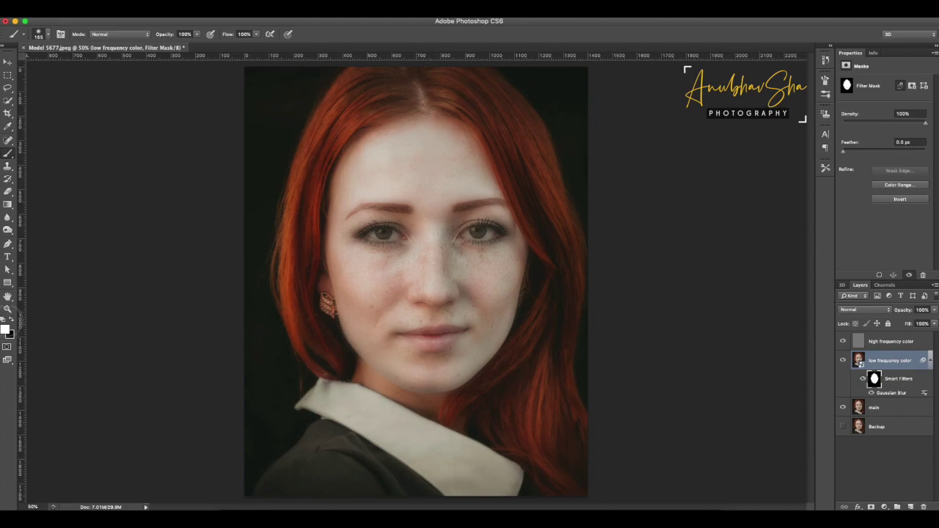
# - Paint black over the eyes and lips on the filter mask, and set high frequency color to Soft Light
pyautogui.click(12, 321)
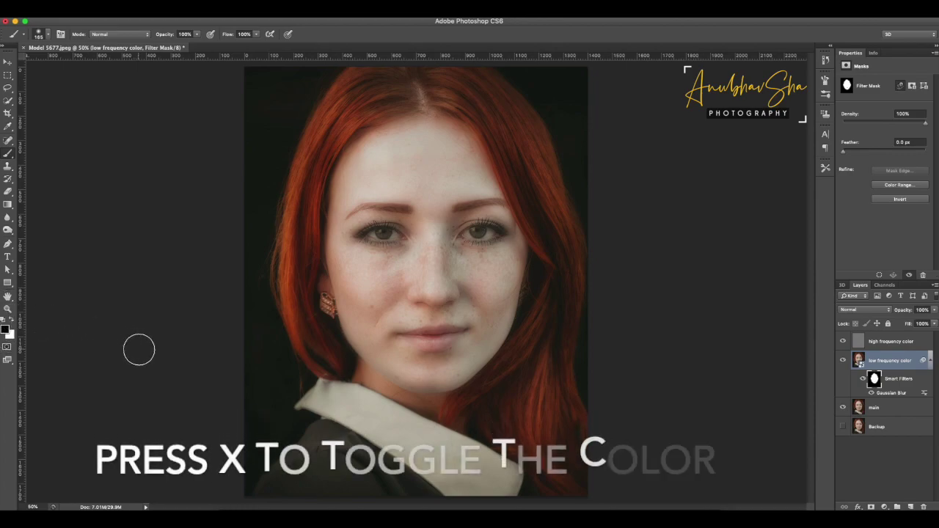
pyautogui.press('x')
pyautogui.press('x')
pyautogui.press('x')
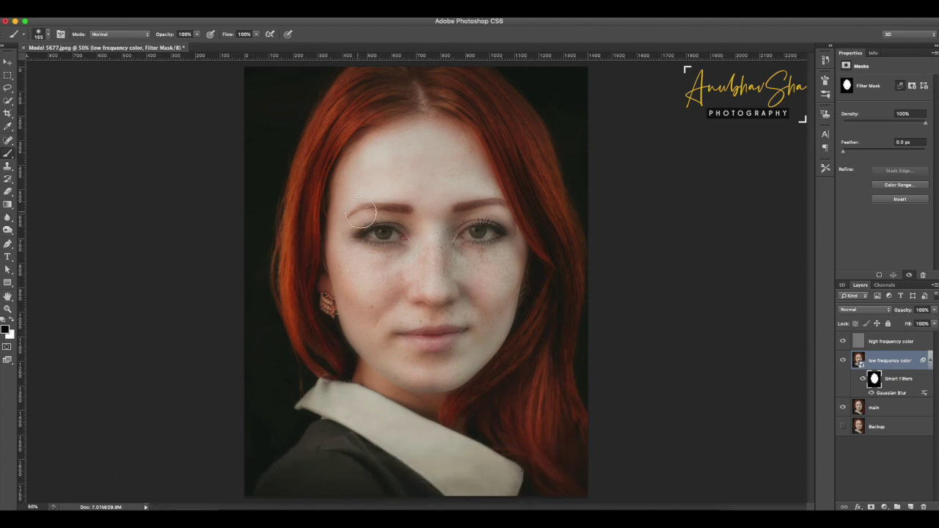
pyautogui.click(379, 235)
pyautogui.click(478, 230)
pyautogui.click(429, 334)
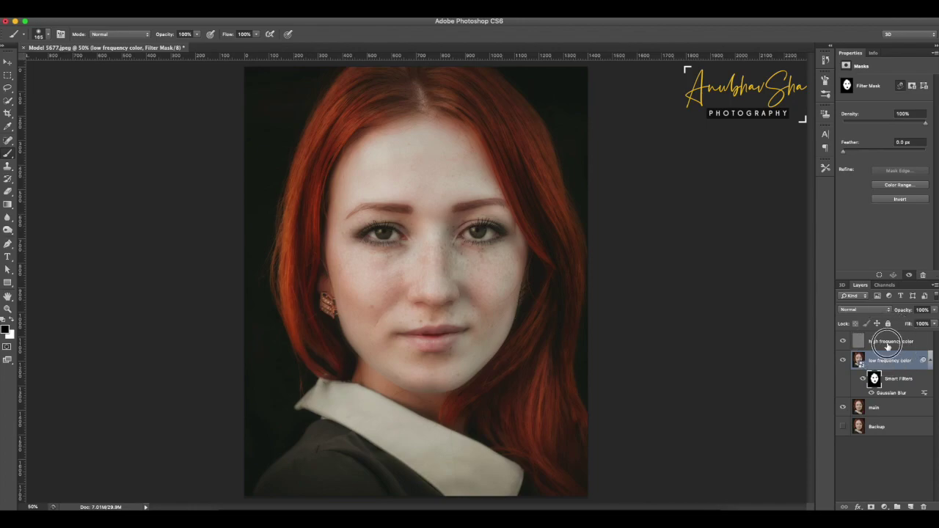
pyautogui.click(886, 346)
pyautogui.click(871, 309)
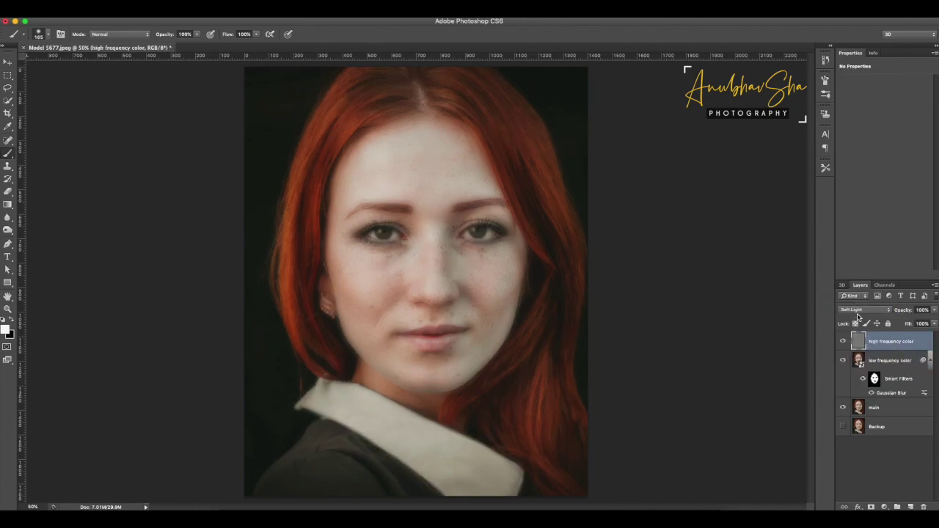
# - Return to white on the filter mask, then add a layer mask to low frequency color
pyautogui.click(874, 379)
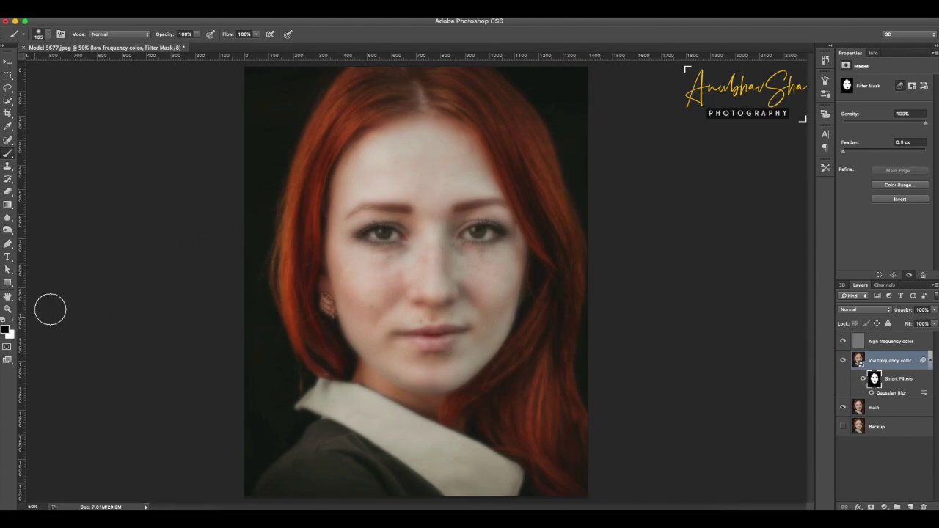
pyautogui.click(12, 321)
pyautogui.moveTo(390, 233); pyautogui.dragTo(367, 235)
pyautogui.hotkey('ctrl', '+')
pyautogui.press('x')
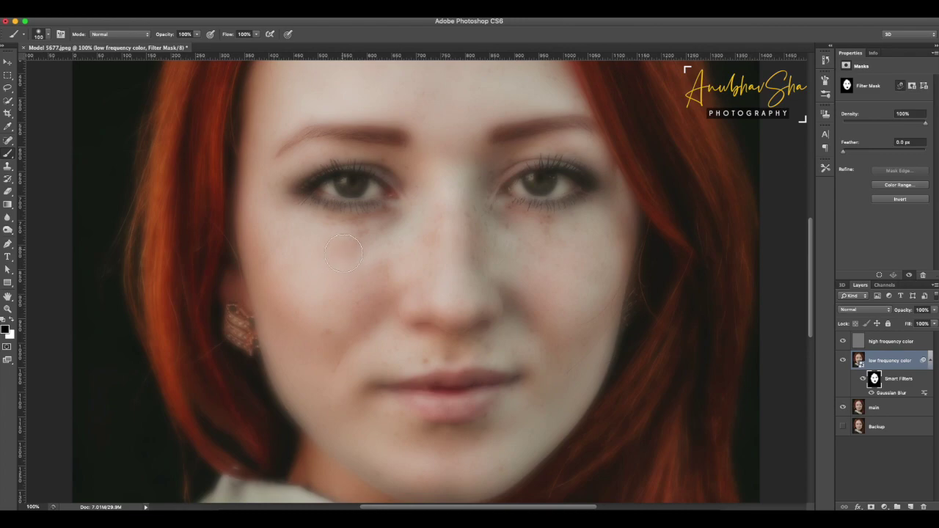
pyautogui.hotkey('ctrl', '0')
pyautogui.click(886, 359)
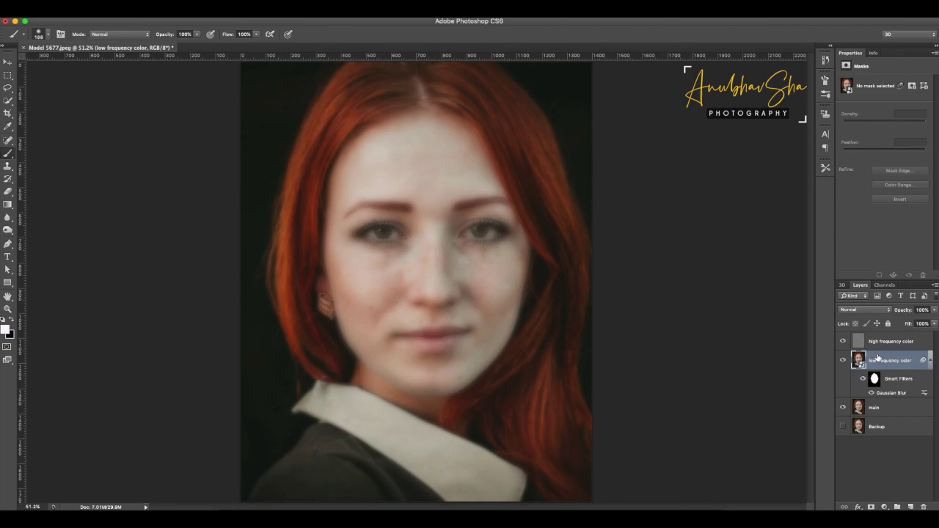
pyautogui.click(870, 507)
# - Set the brush to paint black at about 38% opacity
pyautogui.press('4')
pyautogui.press('1')
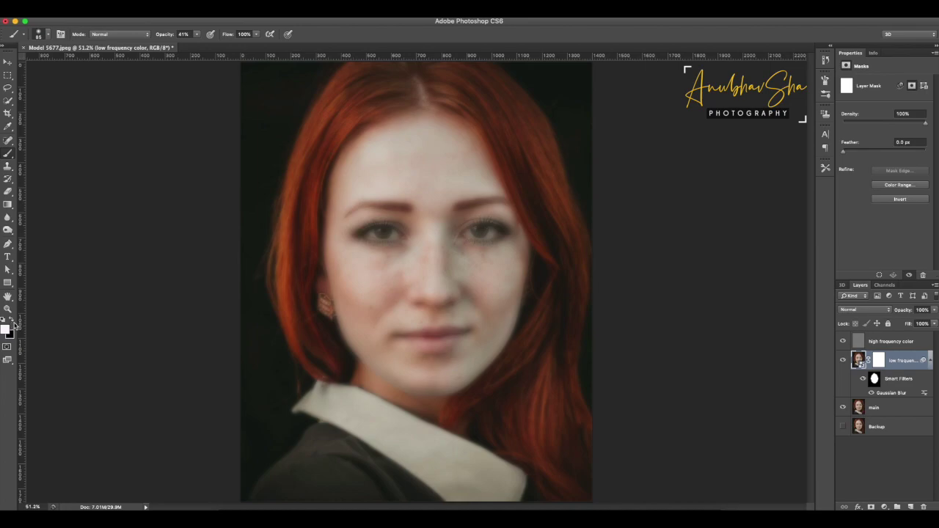
pyautogui.click(11, 321)
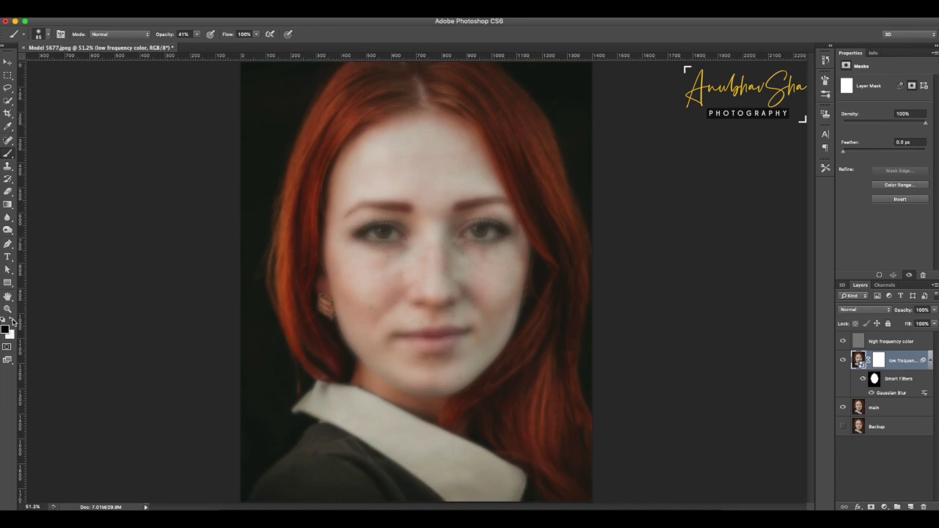
pyautogui.click(197, 35)
pyautogui.moveTo(199, 45); pyautogui.dragTo(196, 45)
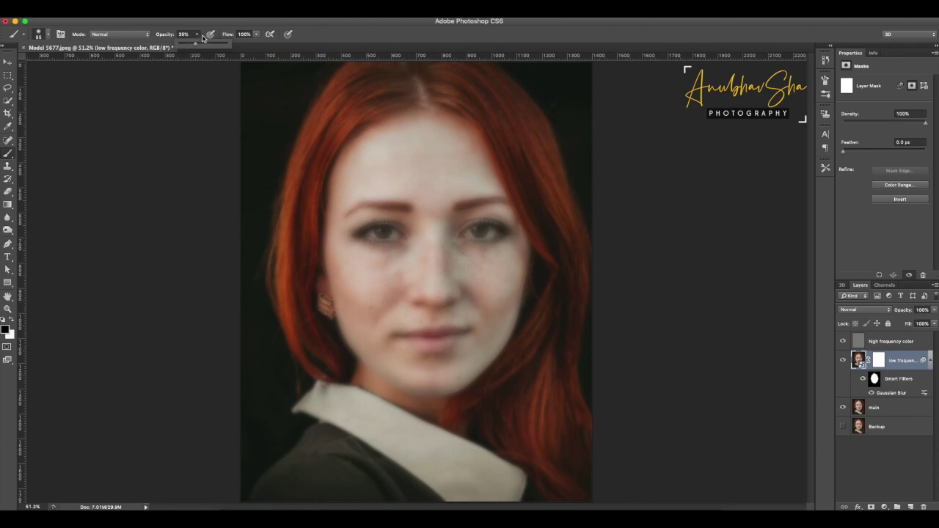
pyautogui.click(311, 28)
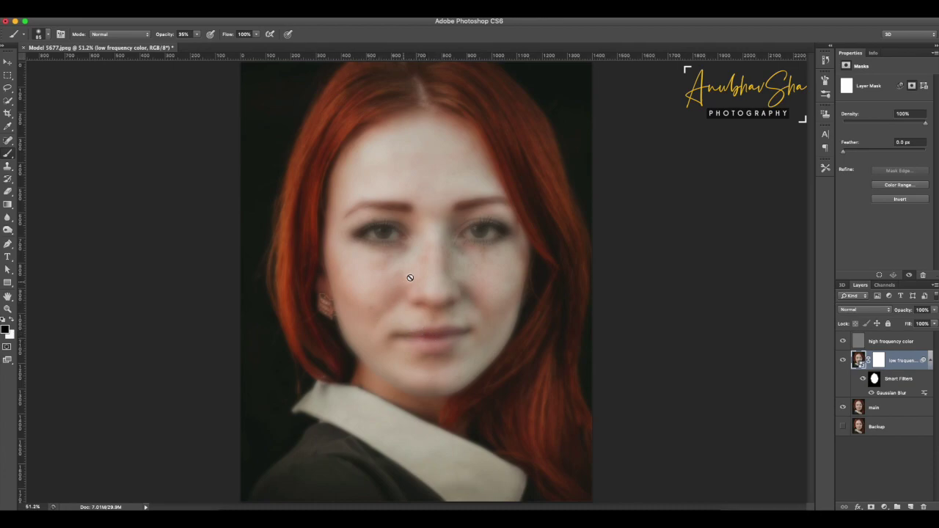
# - Paint black over the left eye on the low frequency layer's new mask
pyautogui.click(879, 361)
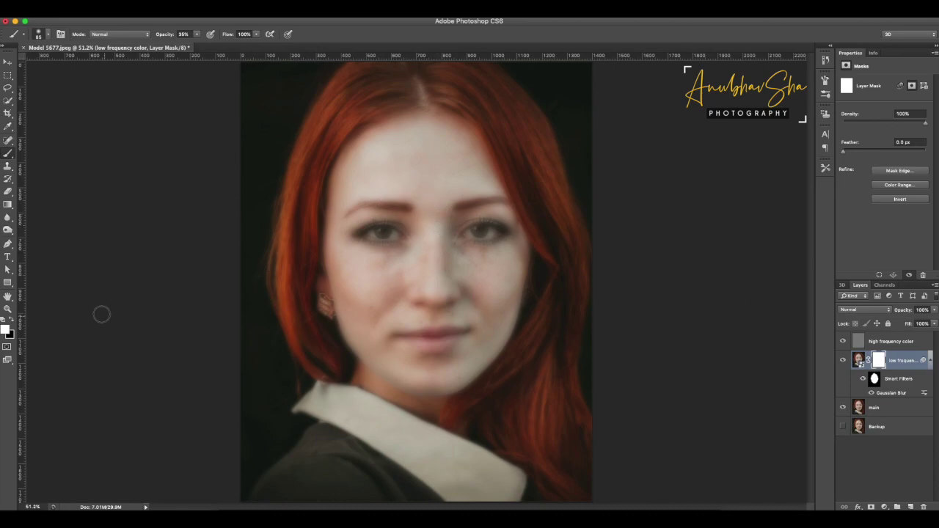
pyautogui.click(12, 320)
pyautogui.moveTo(381, 233)
pyautogui.mouseDown()
pyautogui.moveTo(373, 235)
pyautogui.moveTo(397, 238)
pyautogui.moveTo(375, 236)
pyautogui.moveTo(385, 235)
pyautogui.mouseUp()
pyautogui.hotkey('ctrl', '+')
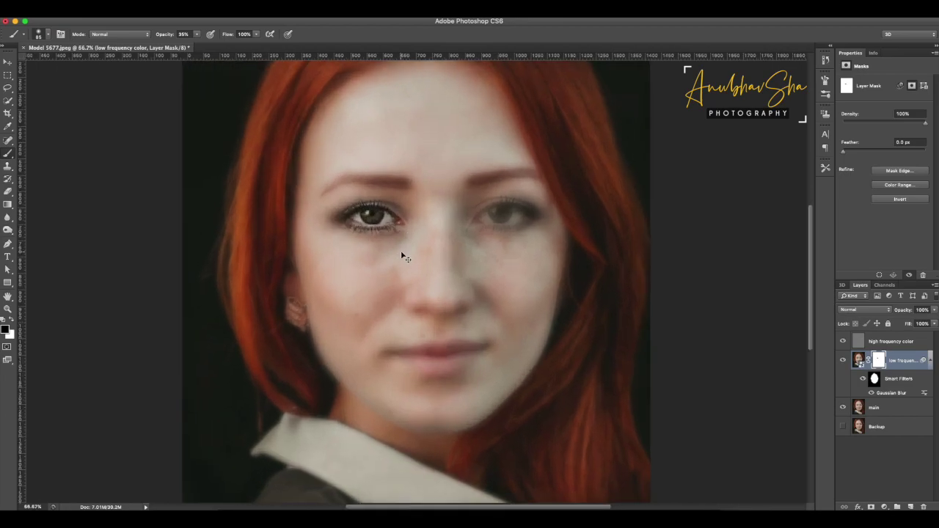
# - At 100% zoom, paint black over the right eye and lips with a 70 px brush
pyautogui.hotkey('ctrl', '+')
pyautogui.moveTo(557, 185); pyautogui.dragTo(546, 183)
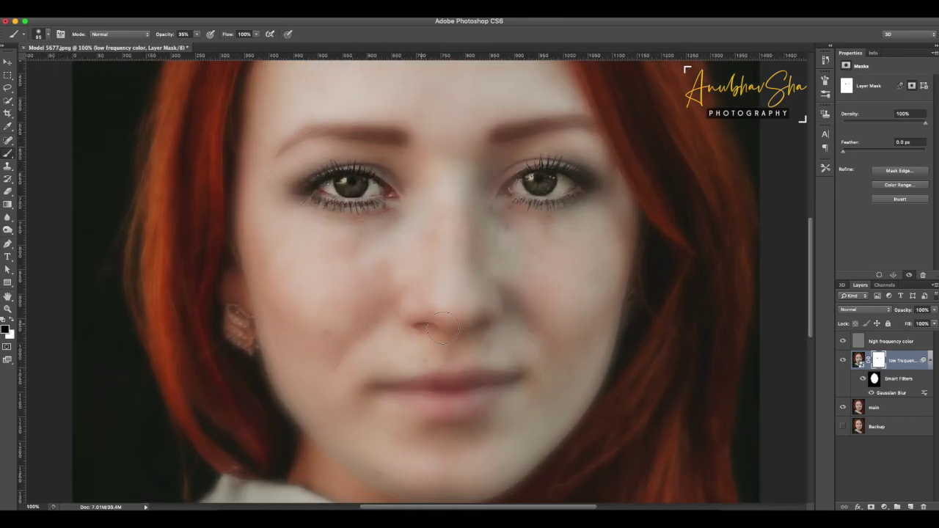
pyautogui.click(13, 324)
pyautogui.moveTo(431, 307)
pyautogui.mouseDown()
pyautogui.moveTo(422, 307)
pyautogui.moveTo(472, 307)
pyautogui.mouseUp()
pyautogui.click(13, 321)
pyautogui.moveTo(377, 386)
pyautogui.mouseDown()
pyautogui.moveTo(461, 390)
pyautogui.moveTo(440, 383)
pyautogui.moveTo(462, 403)
pyautogui.moveTo(476, 388)
pyautogui.moveTo(408, 394)
pyautogui.moveTo(518, 374)
pyautogui.moveTo(450, 394)
pyautogui.mouseUp()
# - Sharpen both eyebrows and both eyes, including the left catchlight, with black strokes
pyautogui.press('[')
pyautogui.press('[')
pyautogui.press('[')
pyautogui.press(']')
pyautogui.press(']')
pyautogui.moveTo(398, 137)
pyautogui.mouseDown()
pyautogui.moveTo(374, 126)
pyautogui.moveTo(293, 143)
pyautogui.moveTo(351, 135)
pyautogui.mouseUp()
pyautogui.moveTo(498, 133); pyautogui.dragTo(591, 125)
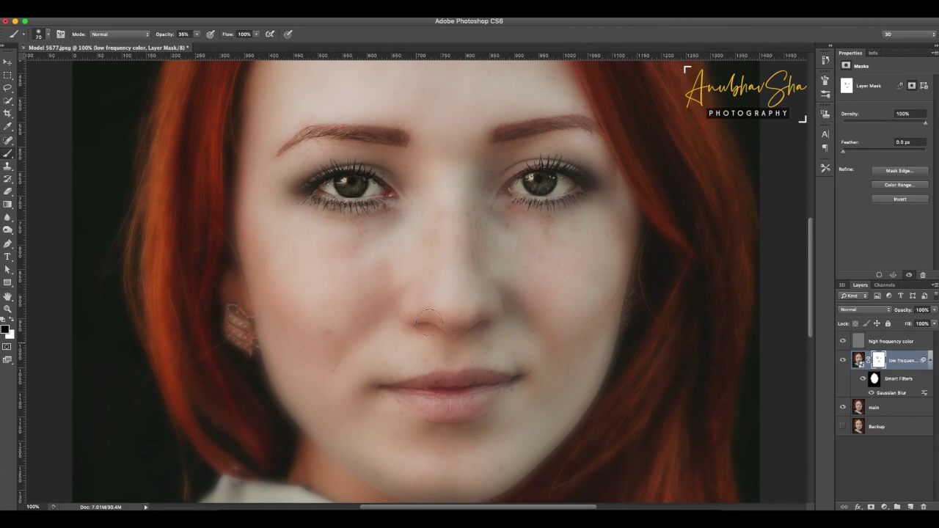
pyautogui.moveTo(514, 185); pyautogui.dragTo(593, 184)
pyautogui.moveTo(304, 193); pyautogui.dragTo(359, 185)
# - Paint white under both eyes to keep that skin smooth
pyautogui.press('x')
pyautogui.moveTo(380, 211); pyautogui.dragTo(387, 212)
pyautogui.moveTo(522, 210); pyautogui.dragTo(501, 211)
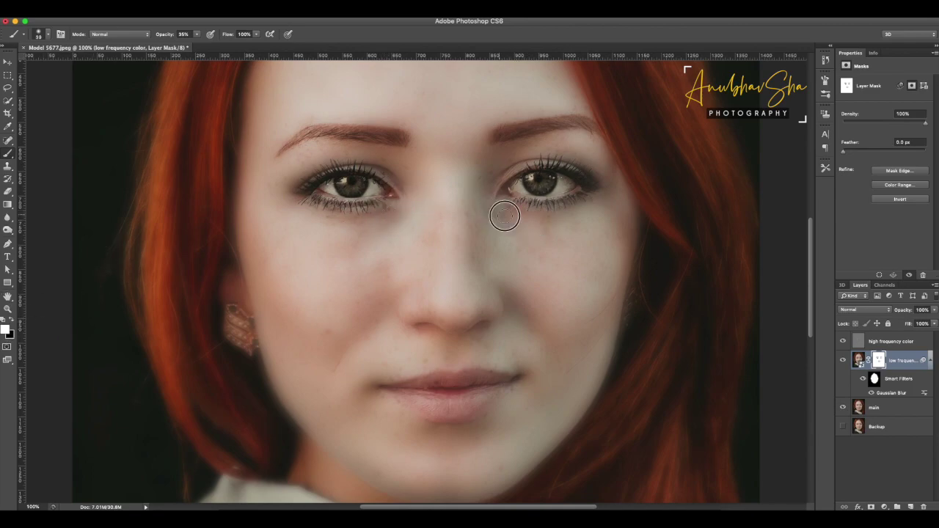
# - At 100% opacity, paint black to fully sharpen the lips and both eyebrows
pyautogui.press('x')
pyautogui.press('0')
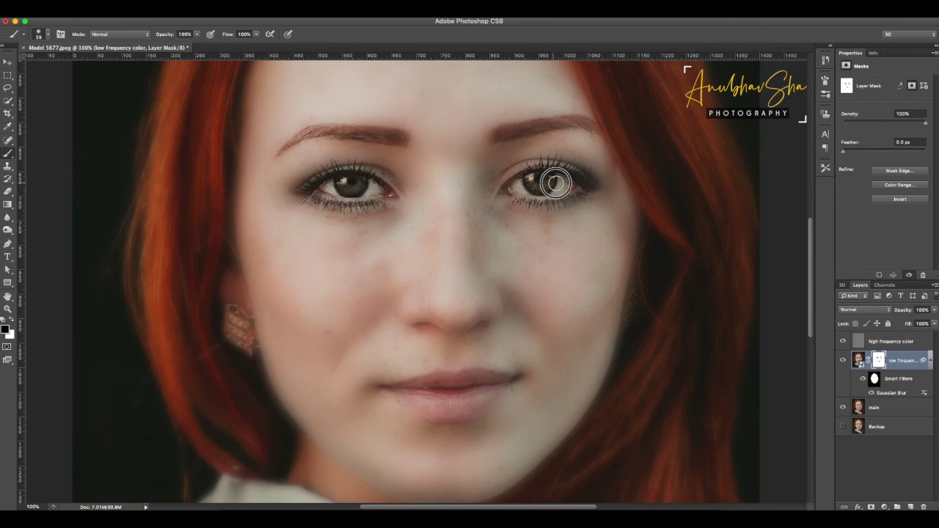
pyautogui.moveTo(460, 389)
pyautogui.mouseDown()
pyautogui.moveTo(416, 391)
pyautogui.moveTo(497, 377)
pyautogui.moveTo(442, 381)
pyautogui.moveTo(469, 393)
pyautogui.moveTo(459, 405)
pyautogui.moveTo(444, 394)
pyautogui.mouseUp()
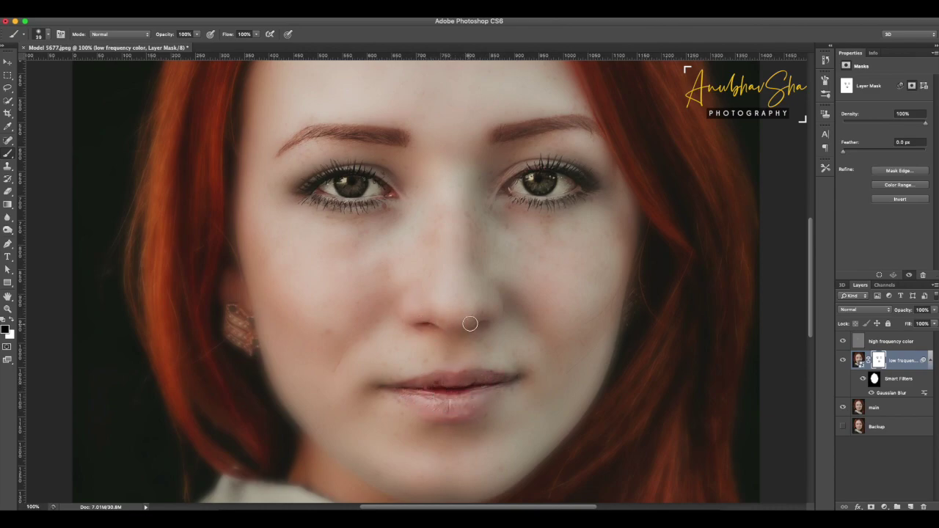
pyautogui.moveTo(506, 132); pyautogui.dragTo(577, 122)
pyautogui.moveTo(390, 135); pyautogui.dragTo(308, 129)
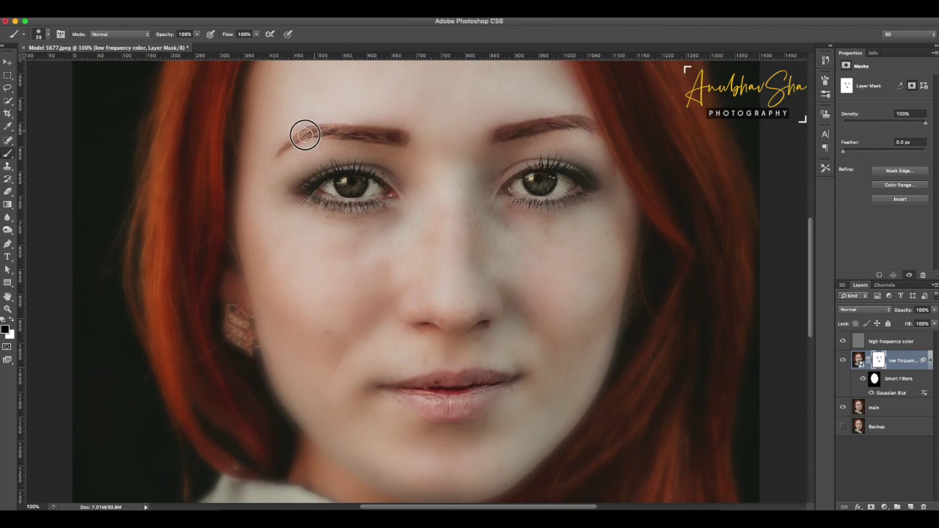
# - With a 180 px brush, sharpen the top hair, left hair edge and collar
pyautogui.press('super+0')
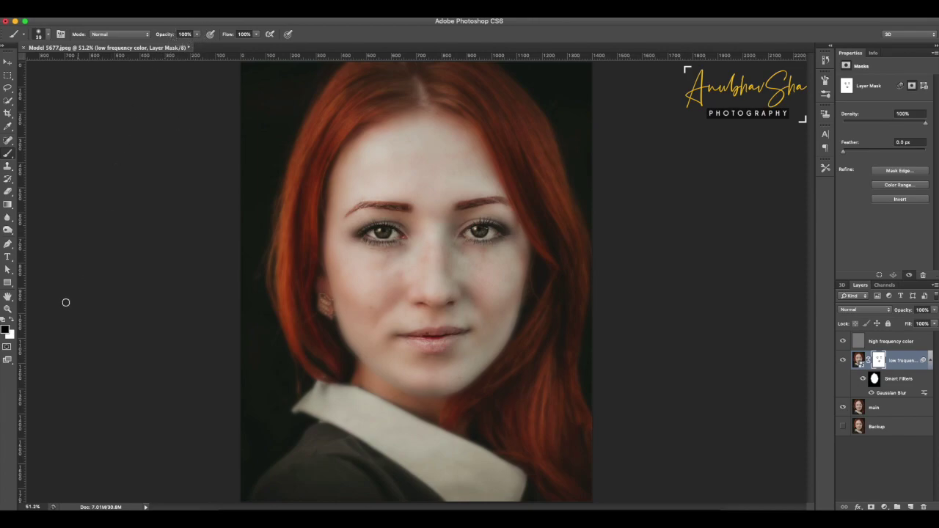
pyautogui.moveTo(273, 130); pyautogui.dragTo(308, 131)
pyautogui.moveTo(300, 122)
pyautogui.mouseDown()
pyautogui.moveTo(350, 80)
pyautogui.moveTo(479, 69)
pyautogui.moveTo(415, 83)
pyautogui.mouseUp()
pyautogui.moveTo(312, 90)
pyautogui.mouseDown()
pyautogui.moveTo(260, 208)
pyautogui.moveTo(260, 276)
pyautogui.moveTo(303, 388)
pyautogui.moveTo(262, 450)
pyautogui.mouseUp()
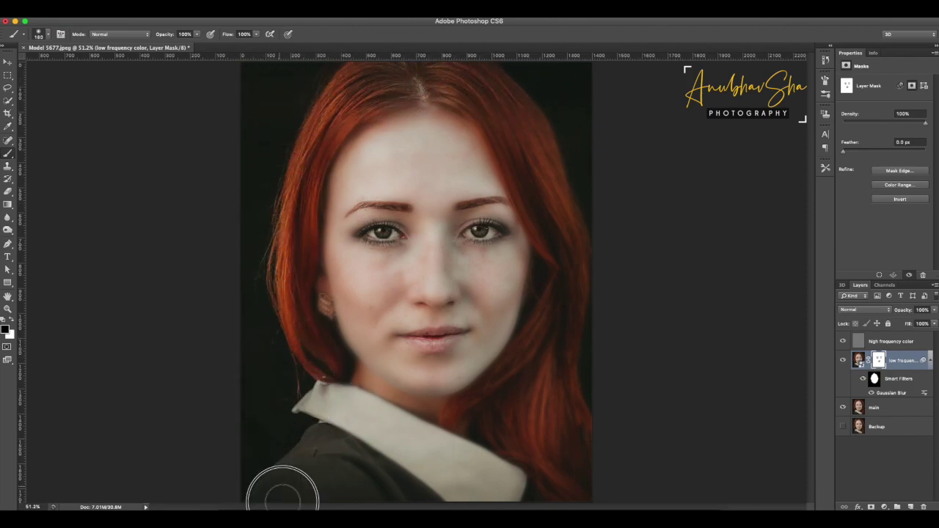
pyautogui.moveTo(356, 413)
pyautogui.mouseDown()
pyautogui.moveTo(350, 398)
pyautogui.moveTo(503, 482)
pyautogui.moveTo(503, 451)
pyautogui.moveTo(470, 409)
pyautogui.moveTo(539, 358)
pyautogui.moveTo(541, 325)
pyautogui.moveTo(570, 251)
pyautogui.moveTo(545, 464)
pyautogui.moveTo(587, 329)
pyautogui.moveTo(532, 88)
pyautogui.moveTo(521, 138)
pyautogui.moveTo(444, 80)
pyautogui.moveTo(541, 195)
pyautogui.moveTo(503, 140)
pyautogui.moveTo(560, 200)
pyautogui.mouseUp()
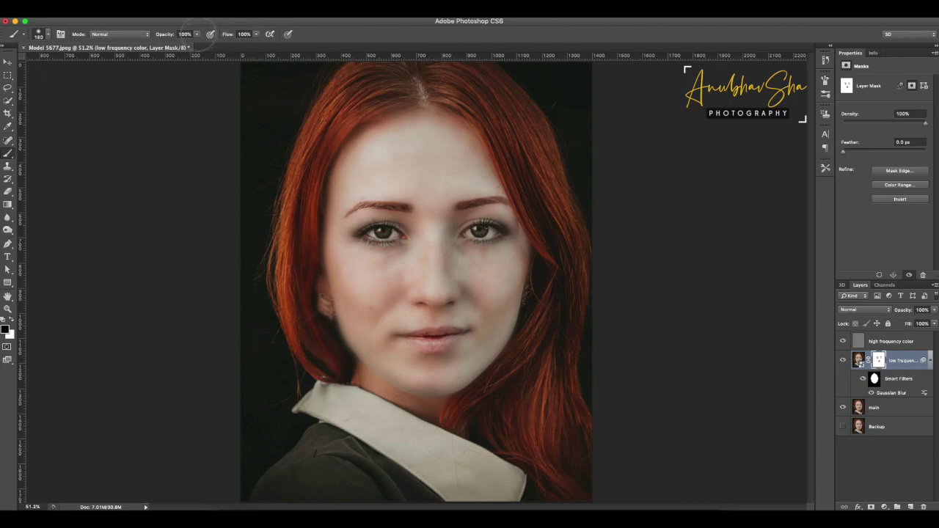
# - At about a third opacity, mask the smoothing along the left and right face edges
pyautogui.click(197, 34)
pyautogui.moveTo(199, 42); pyautogui.dragTo(156, 45)
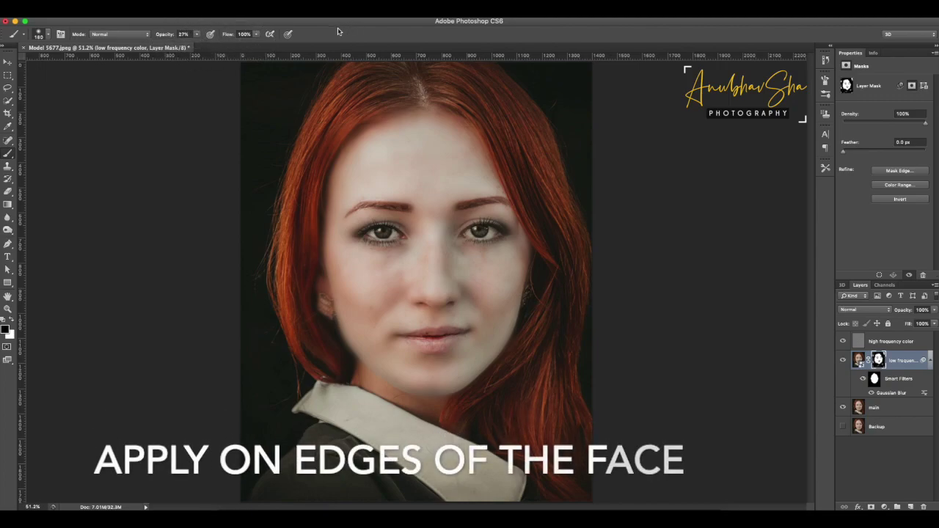
pyautogui.moveTo(398, 105)
pyautogui.mouseDown()
pyautogui.moveTo(330, 204)
pyautogui.moveTo(329, 283)
pyautogui.moveTo(352, 369)
pyautogui.mouseUp()
pyautogui.moveTo(542, 268); pyautogui.dragTo(428, 105)
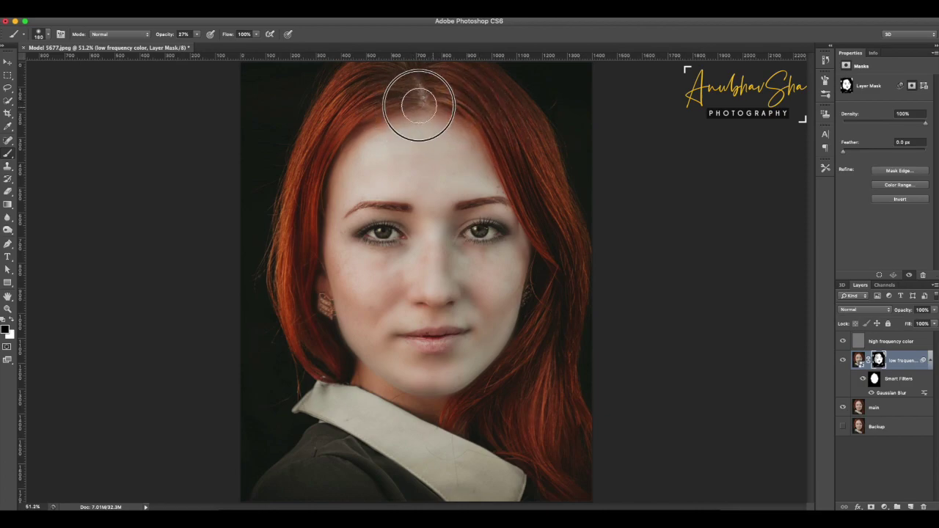
# - At 74% opacity, restore detail around both cheeks and earrings
pyautogui.moveTo(196, 34); pyautogui.dragTo(220, 42)
pyautogui.moveTo(329, 323); pyautogui.dragTo(314, 314)
pyautogui.moveTo(554, 288); pyautogui.dragTo(559, 289)
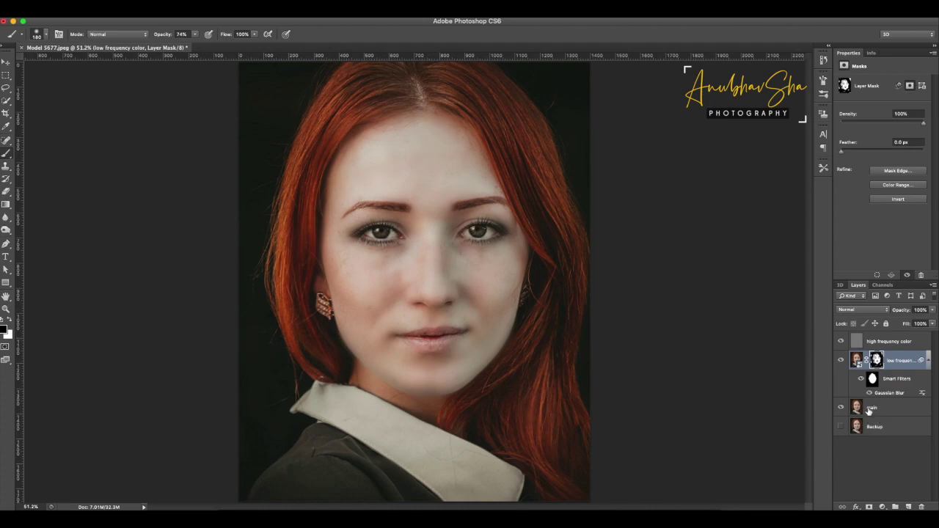
pyautogui.click(884, 412)
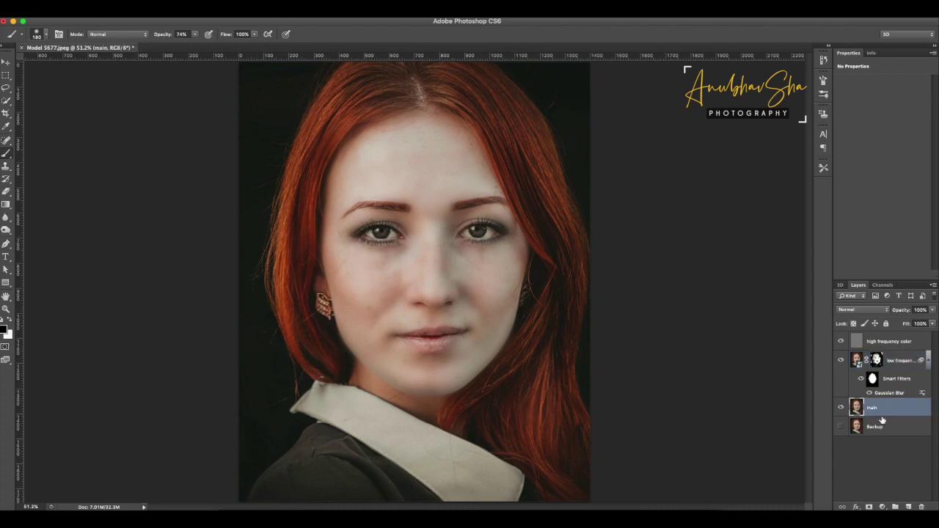
# - Duplicate main as a layer named Texture and move it to the top of the stack
pyautogui.hotkey('ctrl', 'j')
pyautogui.doubleClick(879, 408)
pyautogui.write('Texture')
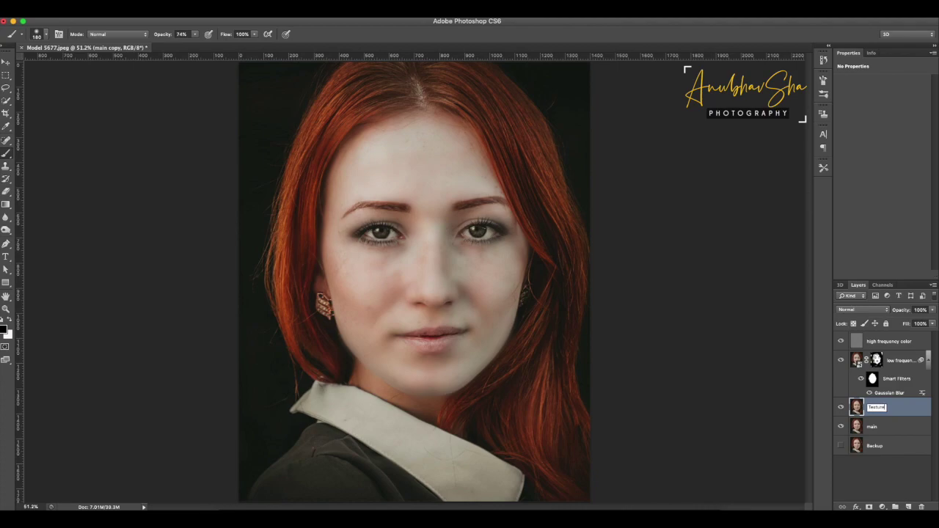
pyautogui.press('Return')
pyautogui.hotkey('ctrl', 'shift', ']')
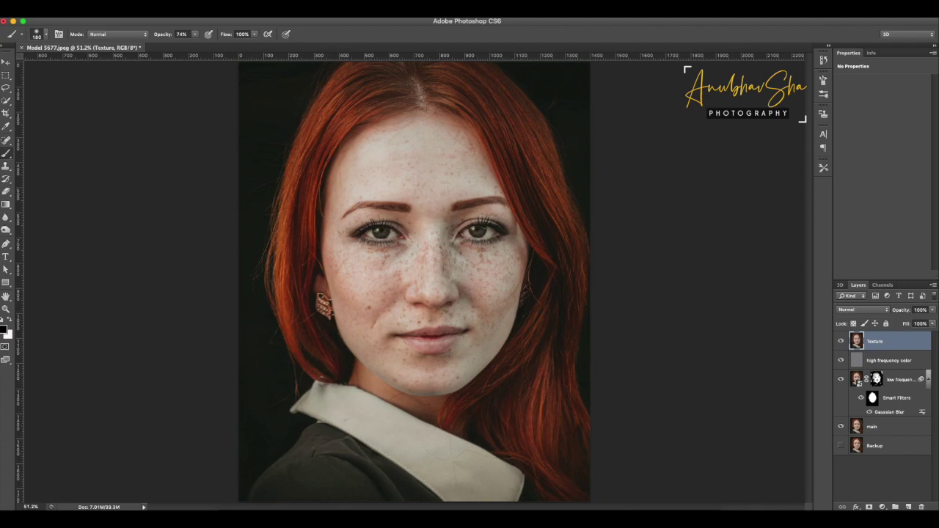
# - Convert the Texture layer to a Smart Object
pyautogui.rightClick(888, 341)
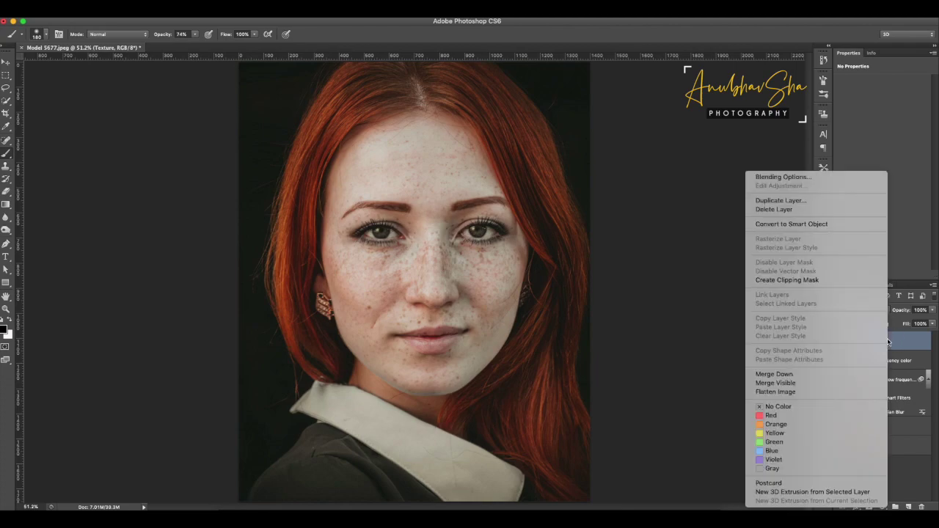
pyautogui.click(800, 228)
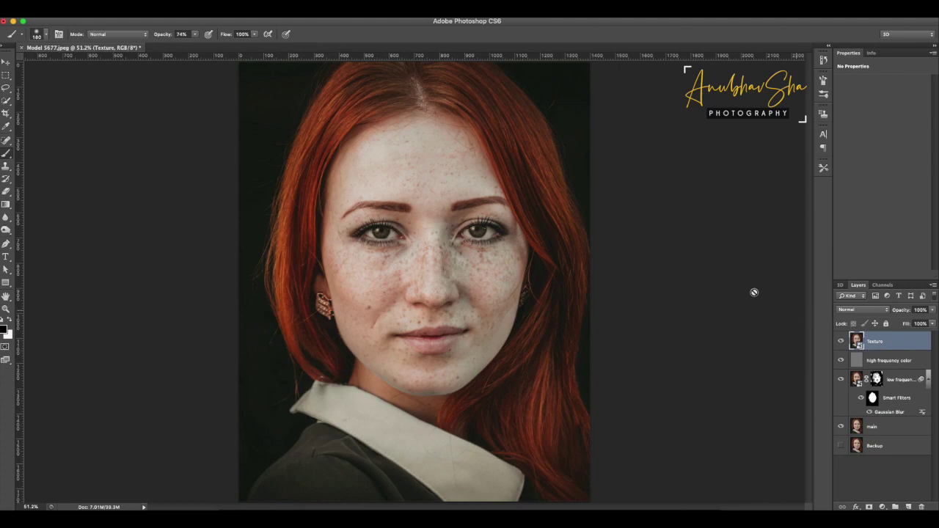
pyautogui.click(228, 8)
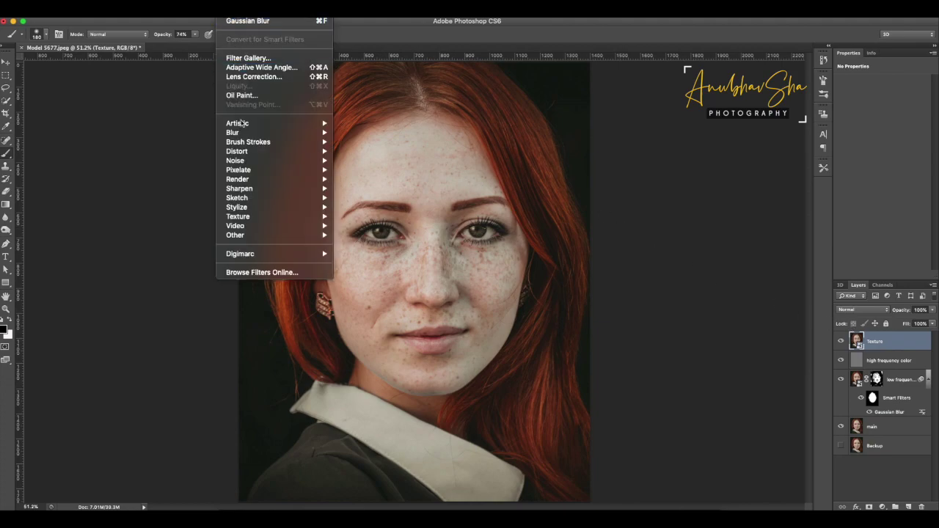
pyautogui.moveTo(235, 235)
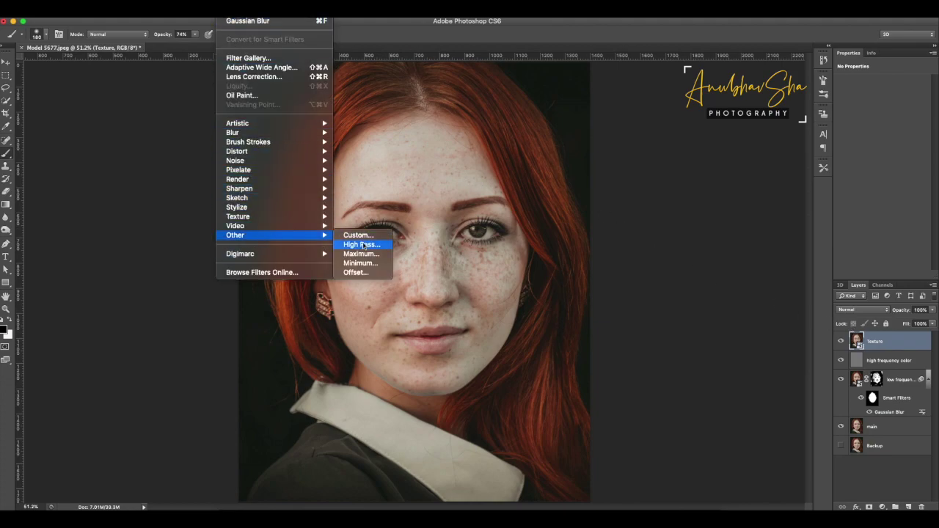
pyautogui.click(364, 245)
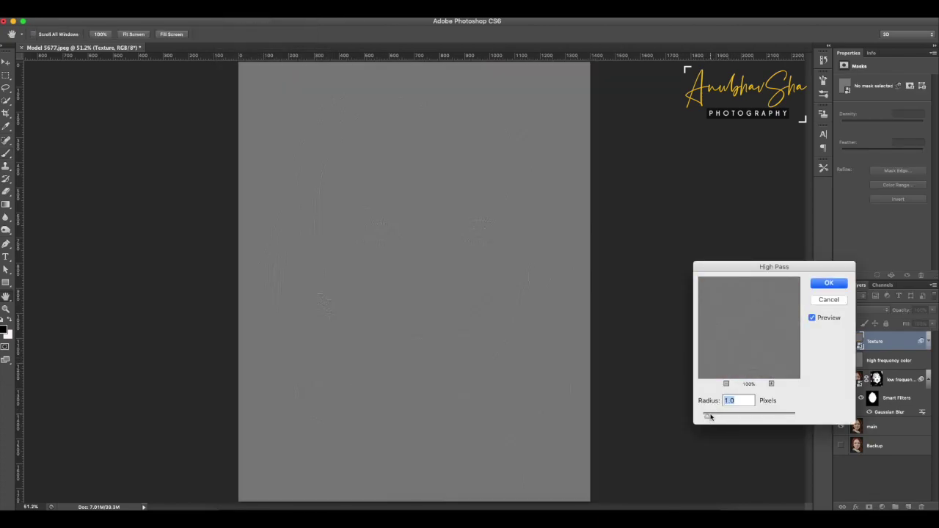
# - Preview larger High Pass radii, then apply it to Texture at 1.0 pixel
pyautogui.moveTo(708, 417); pyautogui.dragTo(733, 416)
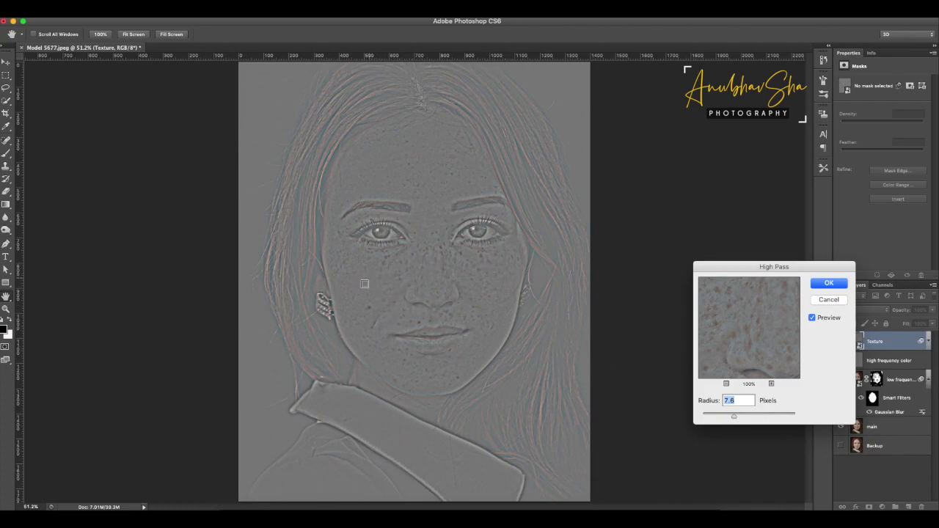
pyautogui.moveTo(718, 417); pyautogui.dragTo(709, 418)
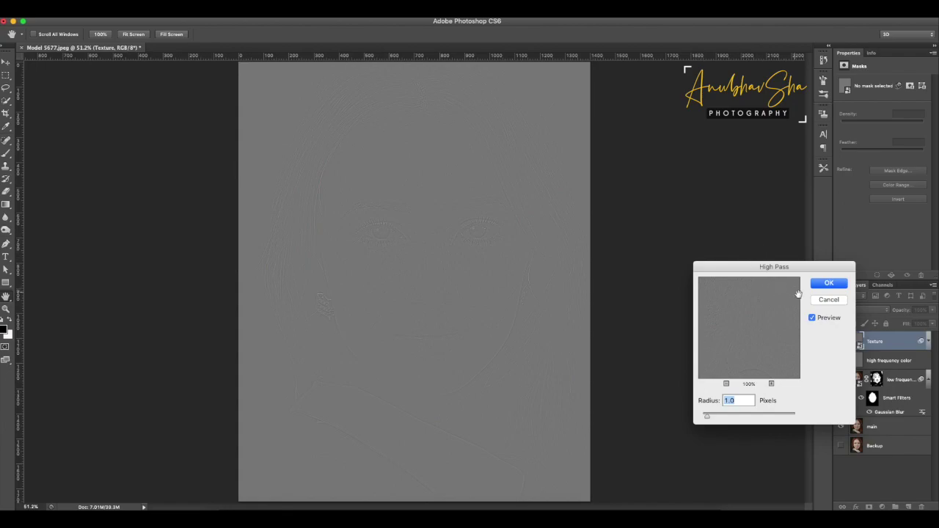
pyautogui.click(829, 284)
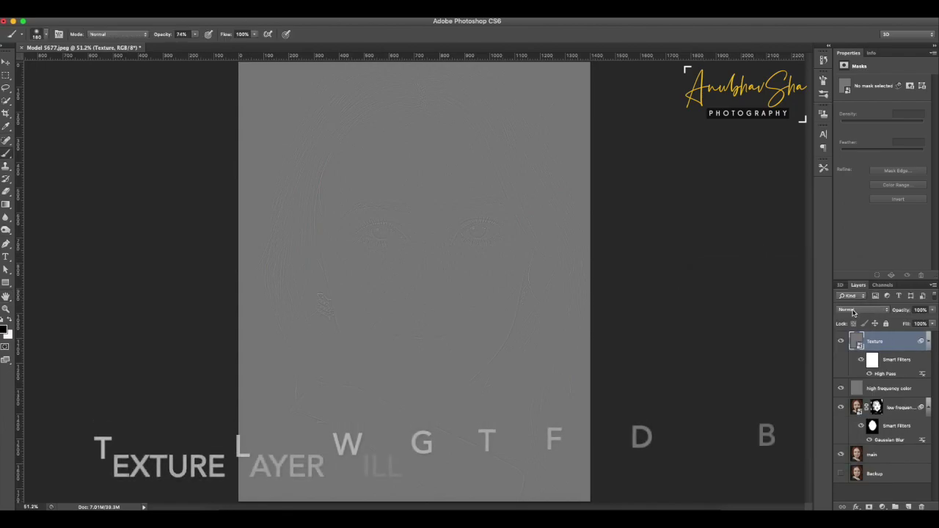
# - Set Texture to Linear Light and give it an inverted, all-black layer mask
pyautogui.click(847, 309)
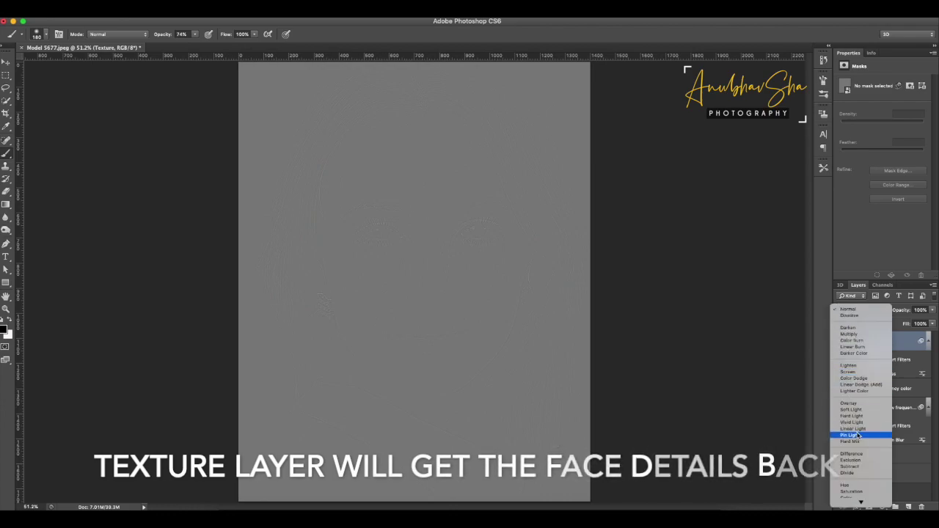
pyautogui.click(860, 431)
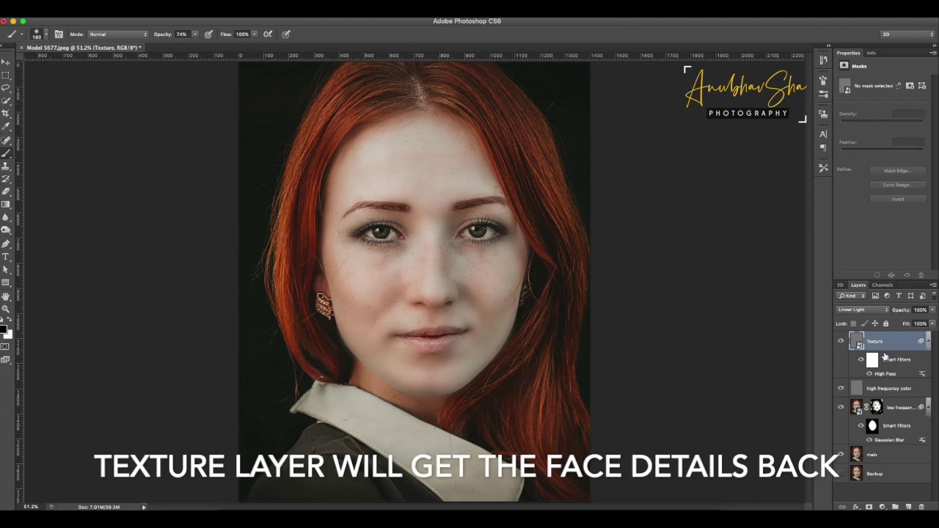
pyautogui.click(869, 507)
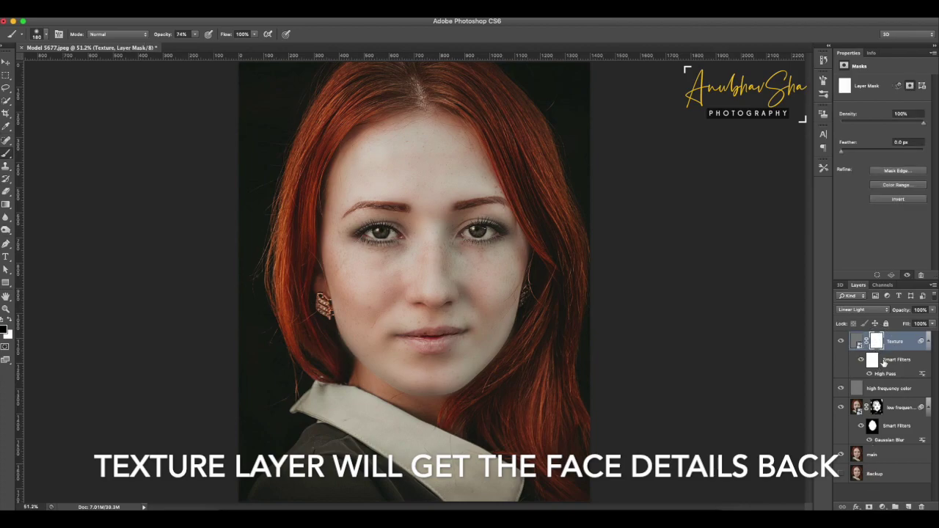
pyautogui.hotkey('ctrl', 'i')
pyautogui.press('0')
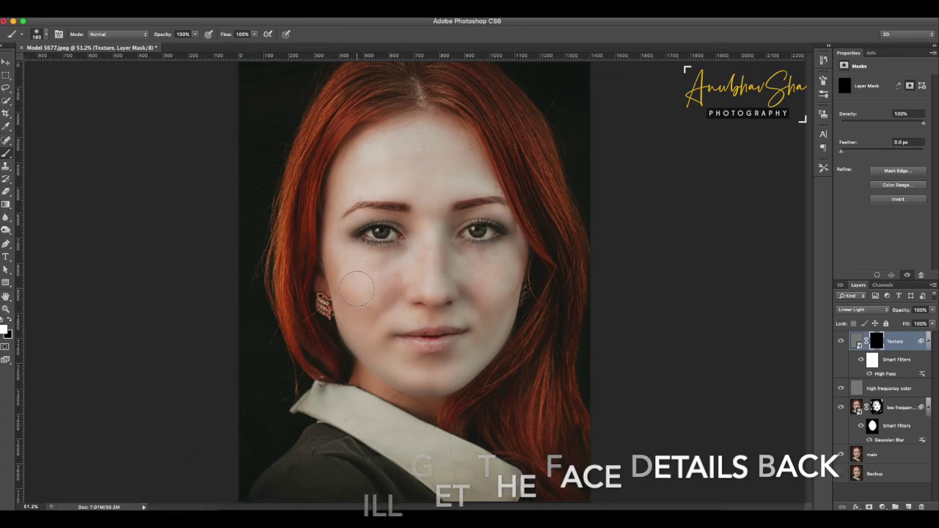
# - With a 205 px white brush, reveal texture over the left cheek, chin and forehead
pyautogui.moveTo(355, 283); pyautogui.dragTo(371, 280)
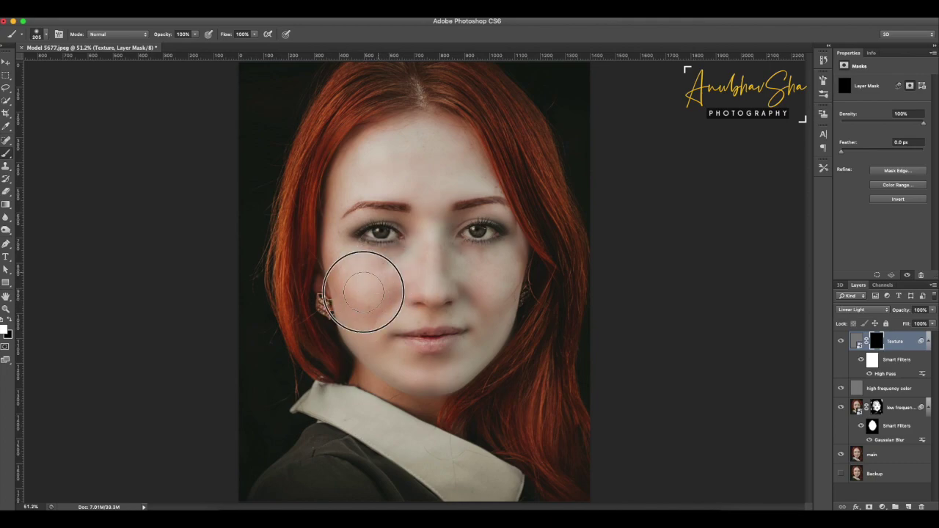
pyautogui.moveTo(405, 259); pyautogui.dragTo(356, 325)
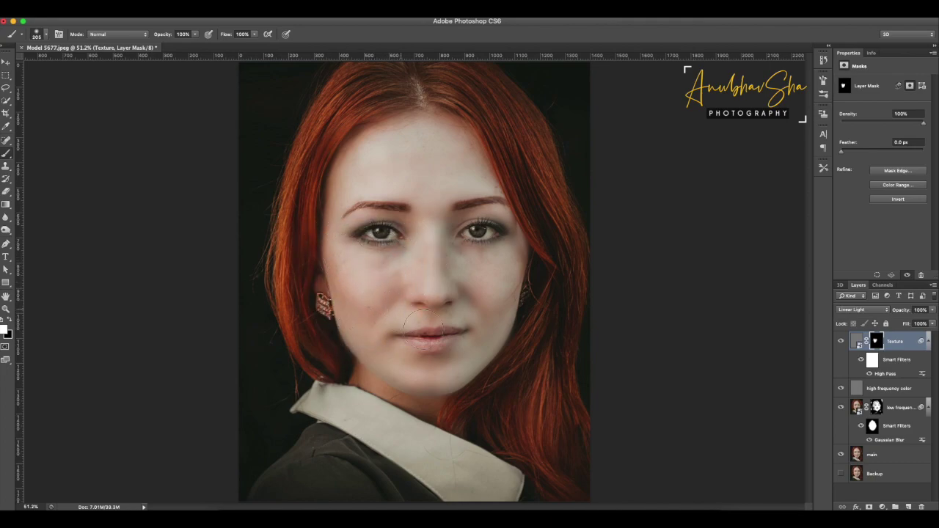
pyautogui.moveTo(399, 362)
pyautogui.mouseDown()
pyautogui.moveTo(466, 271)
pyautogui.moveTo(497, 310)
pyautogui.mouseUp()
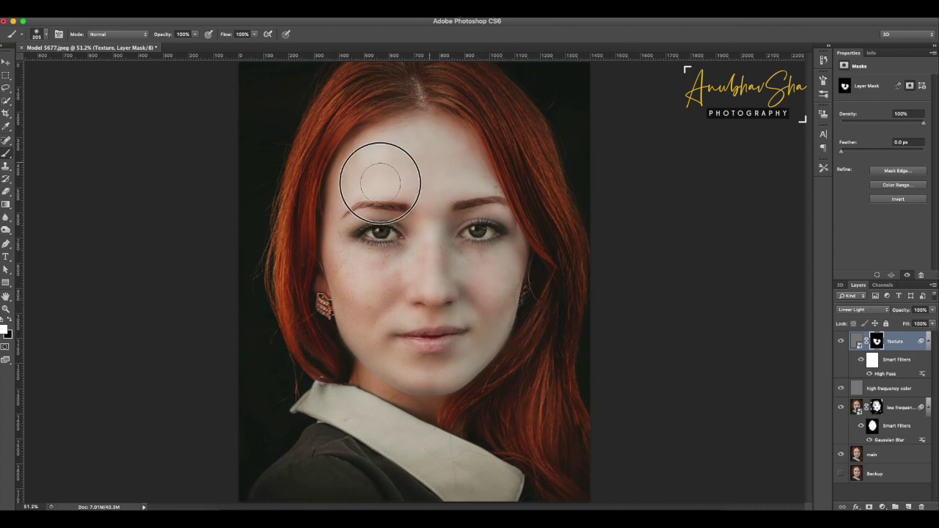
pyautogui.moveTo(397, 150); pyautogui.dragTo(489, 229)
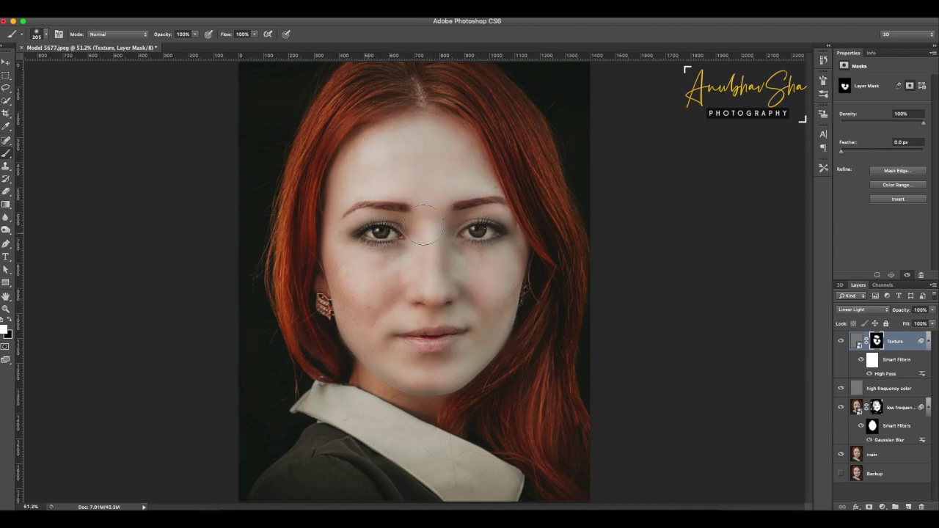
pyautogui.press('[')
pyautogui.press('[')
pyautogui.press('[')
# - Undo the lips stroke, then hide texture with black on the left cheek, chin and under the nose
pyautogui.hotkey('ctrl', 'z')
pyautogui.press('x')
pyautogui.moveTo(383, 268); pyautogui.dragTo(397, 255)
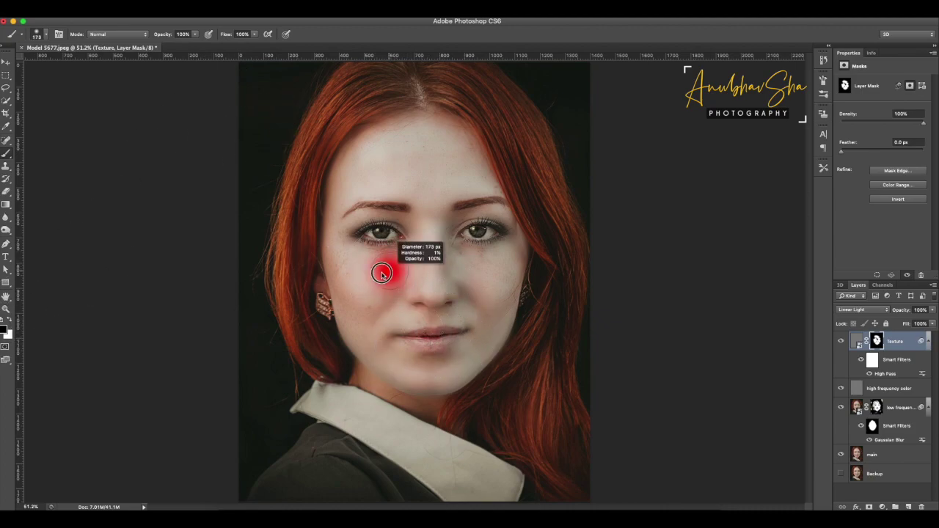
pyautogui.moveTo(397, 254)
pyautogui.mouseDown()
pyautogui.moveTo(339, 264)
pyautogui.moveTo(366, 342)
pyautogui.mouseUp()
pyautogui.moveTo(441, 367); pyautogui.dragTo(410, 385)
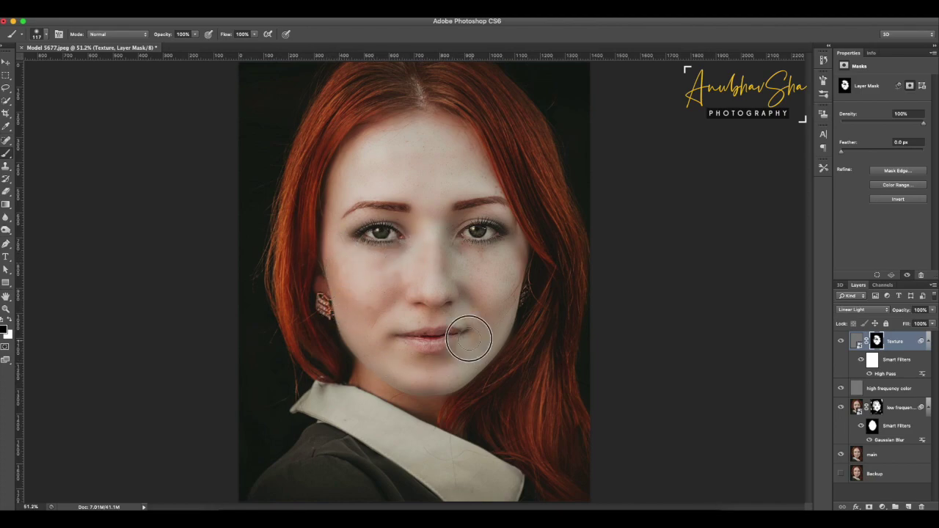
pyautogui.moveTo(410, 385)
pyautogui.mouseDown()
pyautogui.moveTo(367, 329)
pyautogui.moveTo(412, 314)
pyautogui.moveTo(478, 318)
pyautogui.moveTo(514, 283)
pyautogui.moveTo(458, 253)
pyautogui.moveTo(350, 310)
pyautogui.mouseUp()
# - With a 47 px black brush, hide texture along the nose, under the right eye and beside the chin
pyautogui.press(']')
pyautogui.press(']')
pyautogui.press(']')
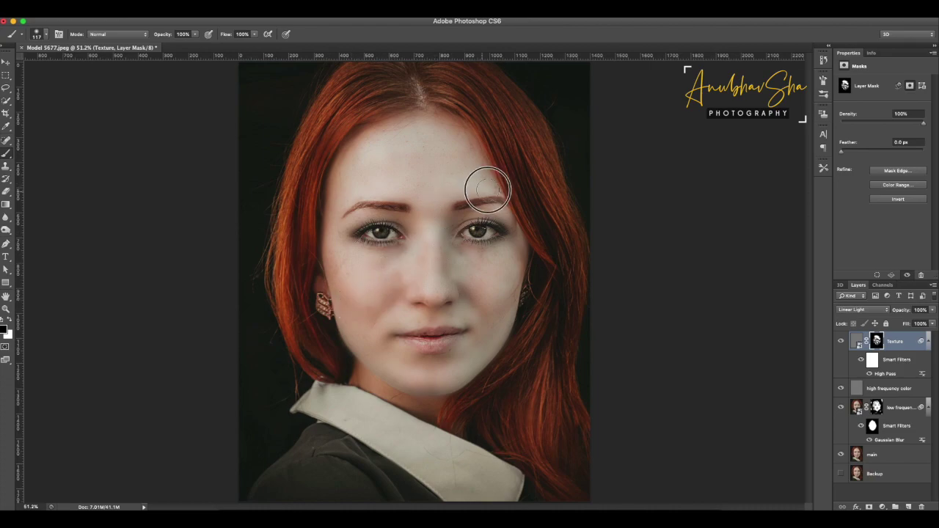
pyautogui.moveTo(446, 224)
pyautogui.mouseDown()
pyautogui.moveTo(359, 219)
pyautogui.moveTo(366, 214)
pyautogui.moveTo(344, 243)
pyautogui.mouseUp()
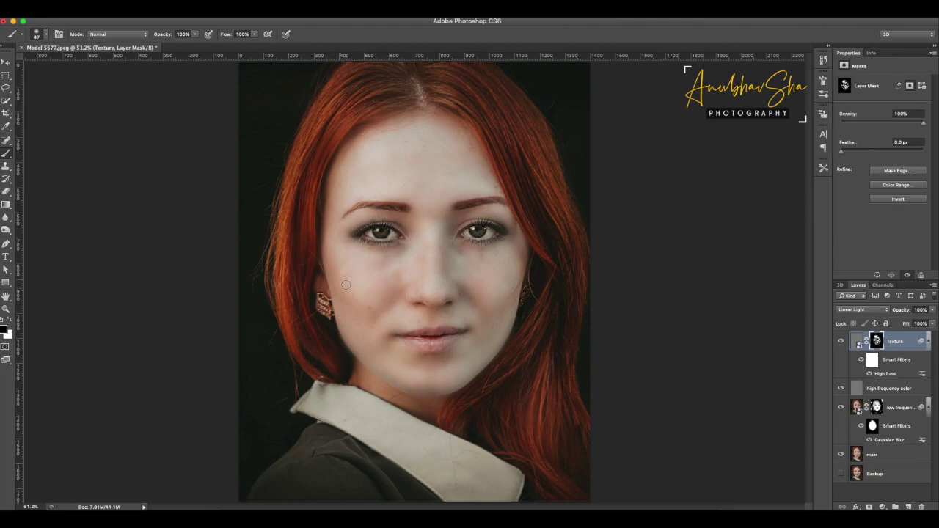
pyautogui.moveTo(448, 294)
pyautogui.mouseDown()
pyautogui.moveTo(438, 281)
pyautogui.moveTo(415, 287)
pyautogui.moveTo(426, 298)
pyautogui.moveTo(438, 273)
pyautogui.moveTo(494, 297)
pyautogui.mouseUp()
pyautogui.moveTo(485, 255); pyautogui.dragTo(501, 252)
pyautogui.moveTo(458, 352); pyautogui.dragTo(412, 296)
# - Set the brush to white at 48% opacity and 147 px, then back to black at smaller size
pyautogui.click(10, 320)
pyautogui.click(194, 33)
pyautogui.moveTo(198, 43); pyautogui.dragTo(171, 43)
pyautogui.moveTo(361, 300); pyautogui.dragTo(378, 286)
pyautogui.press('x')
pyautogui.press('[')
pyautogui.press('[')
pyautogui.press('[')
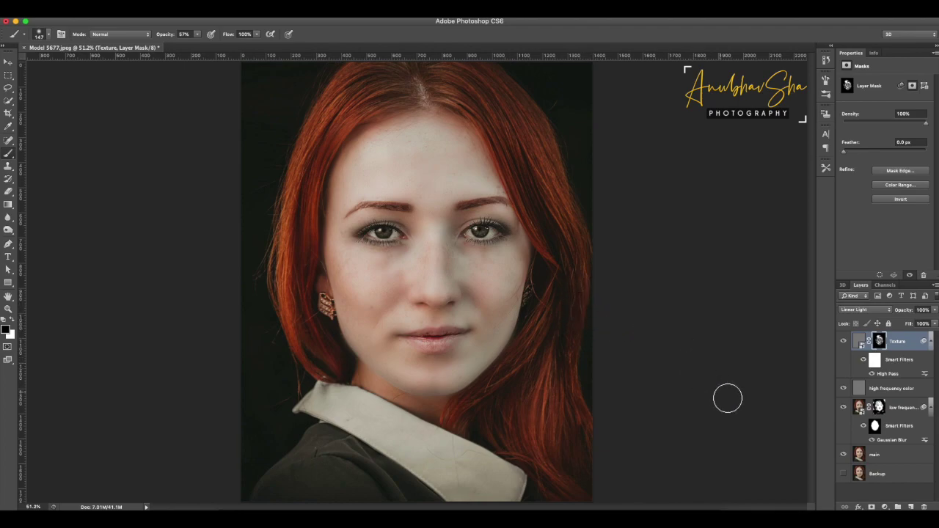
pyautogui.keyDown('alt'); pyautogui.click(844, 456); pyautogui.keyUp('alt')
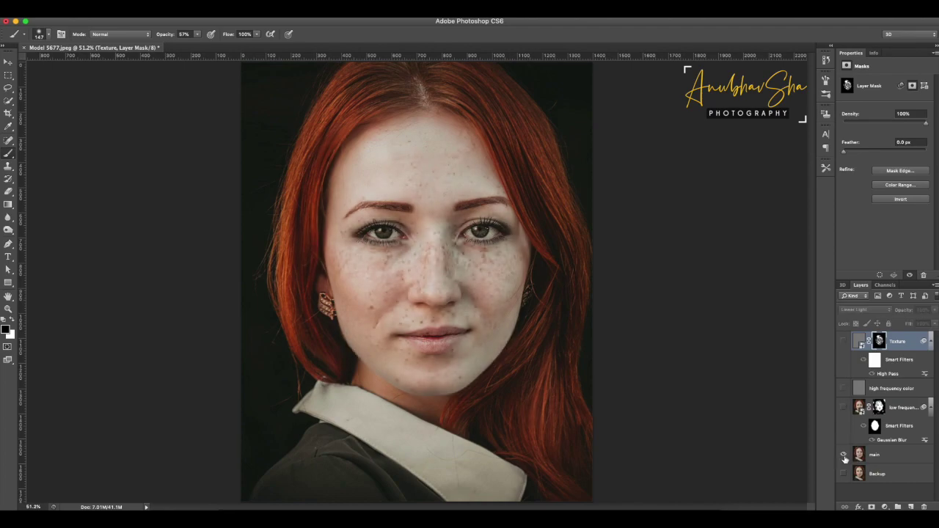
pyautogui.keyDown('alt'); pyautogui.click(843, 455); pyautogui.keyUp('alt')
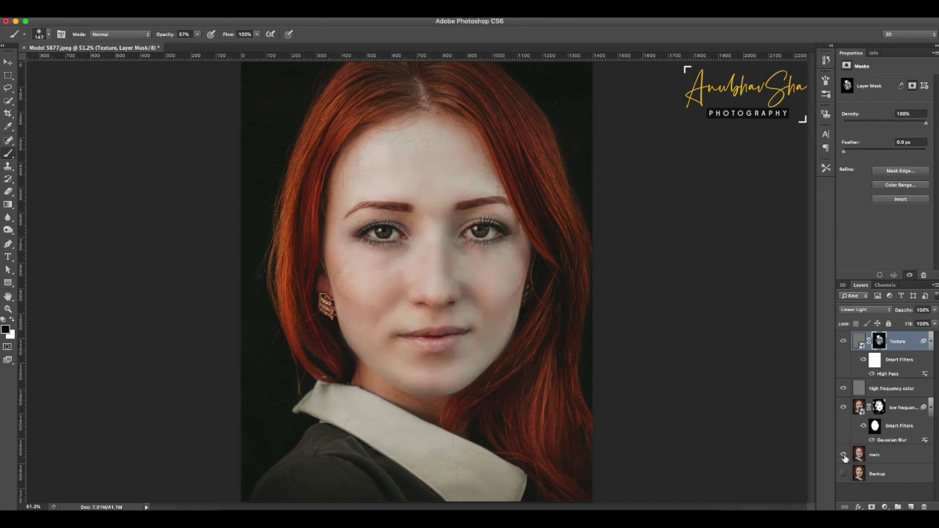
pyautogui.keyDown('alt'); pyautogui.click(843, 456); pyautogui.keyUp('alt')
pyautogui.keyDown('alt'); pyautogui.click(843, 456); pyautogui.keyUp('alt')
pyautogui.keyDown('alt'); pyautogui.click(843, 455); pyautogui.keyUp('alt')
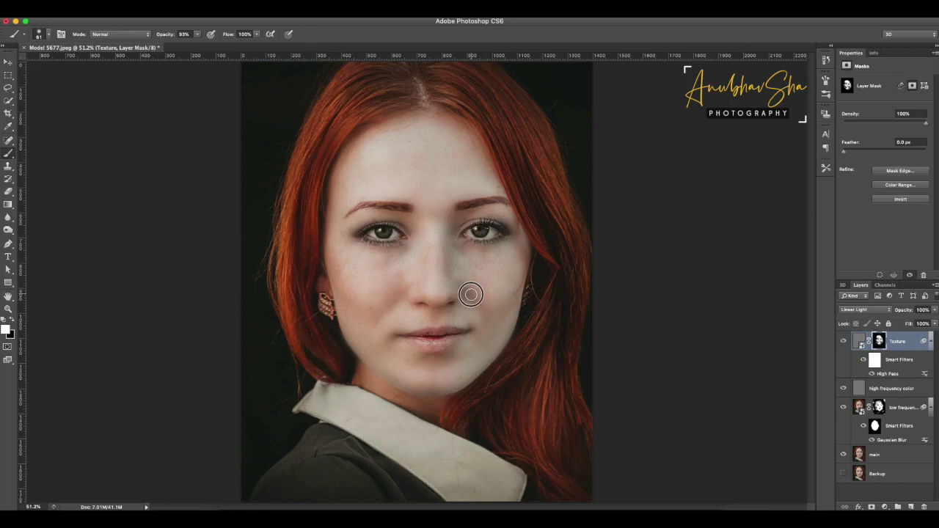
pyautogui.keyDown('alt'); pyautogui.click(843, 456); pyautogui.keyUp('alt')
pyautogui.keyDown('alt'); pyautogui.click(843, 459); pyautogui.keyUp('alt')
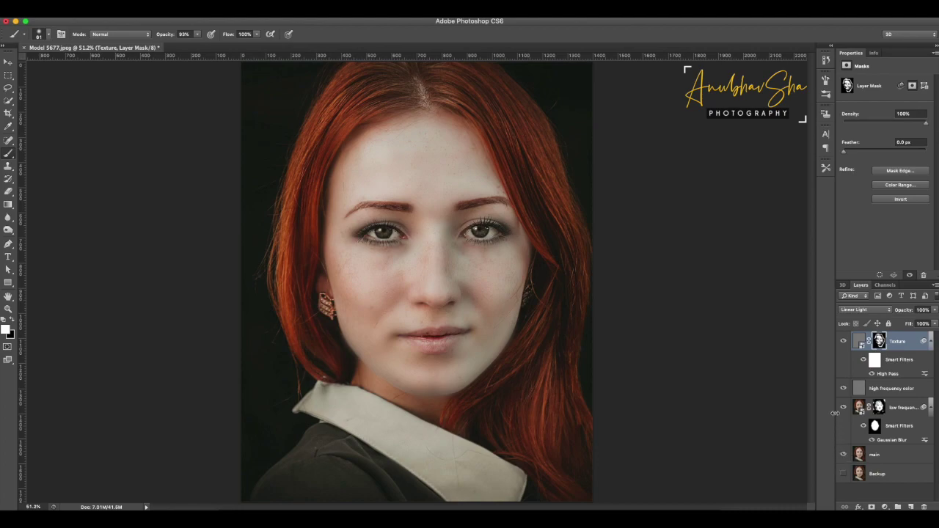